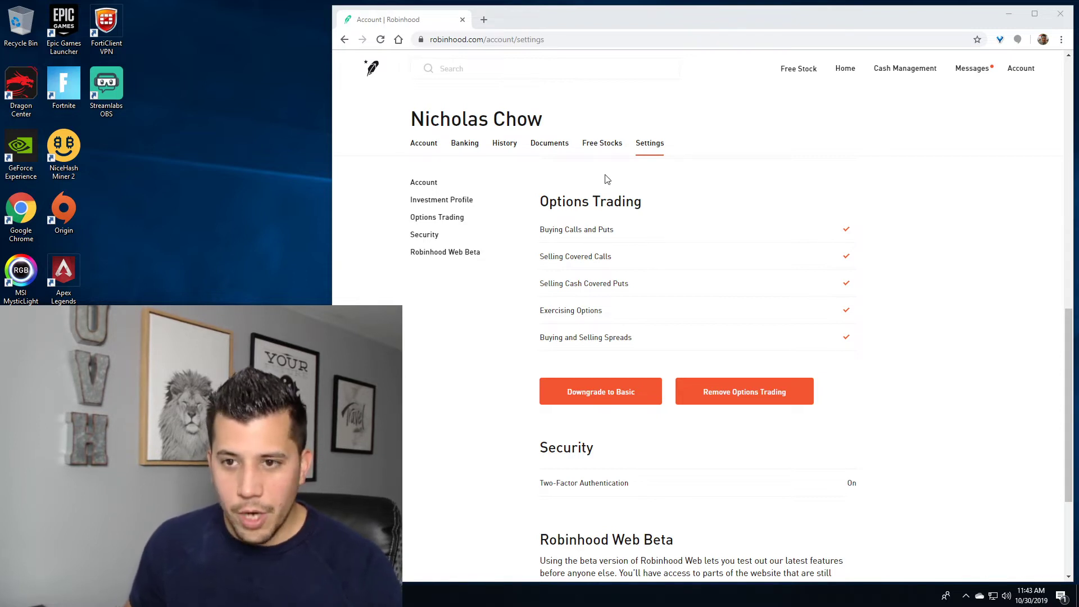
Return to the portfolio home page, search for "spy" and open the SPDR S&P 500 ETF page.
left_click(371, 72)
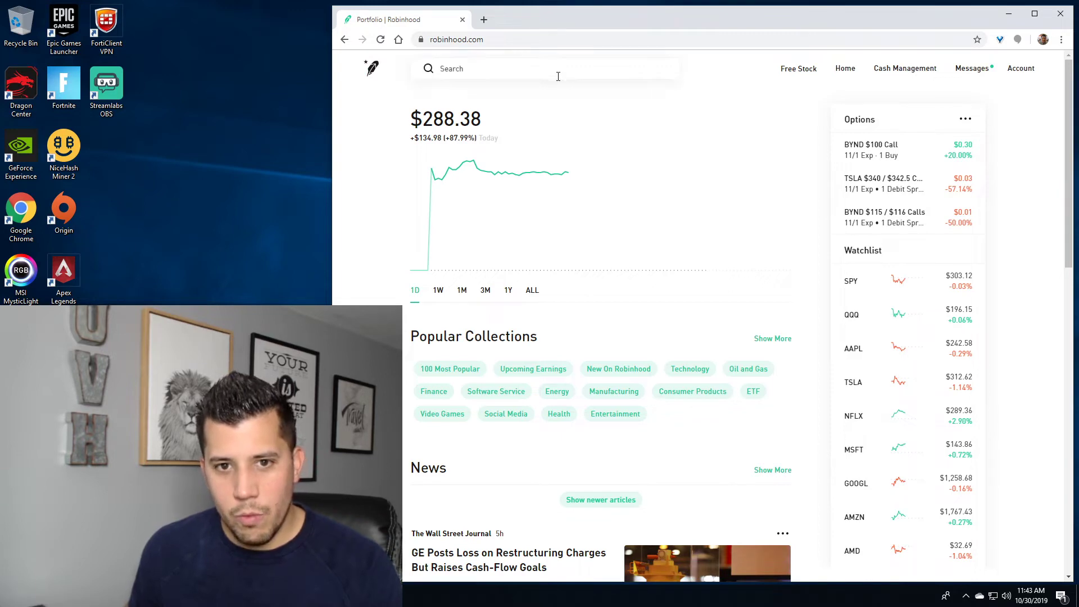
type("spy")
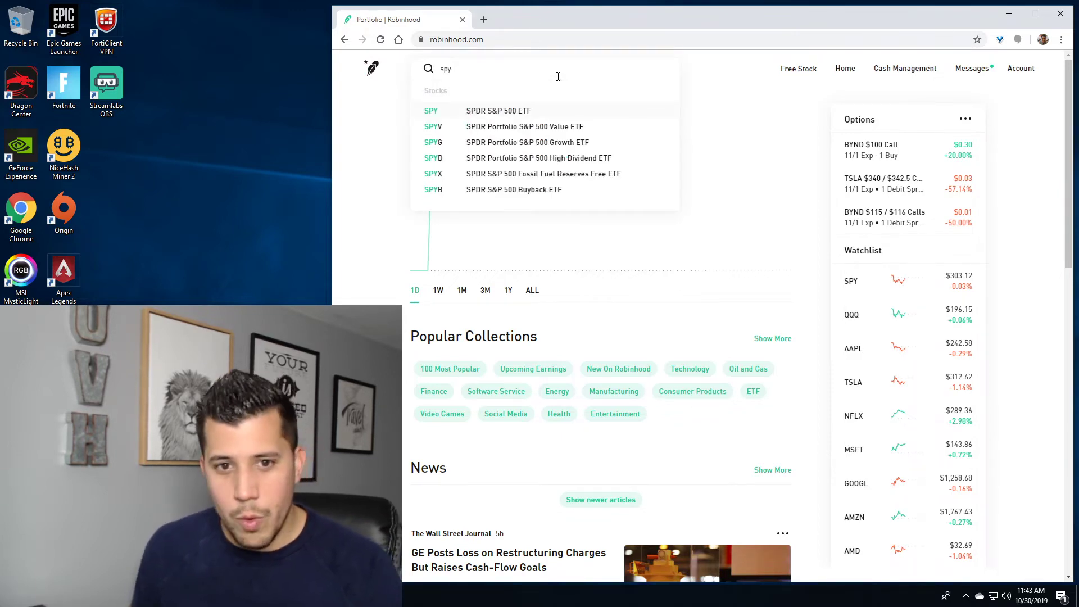
left_click(505, 113)
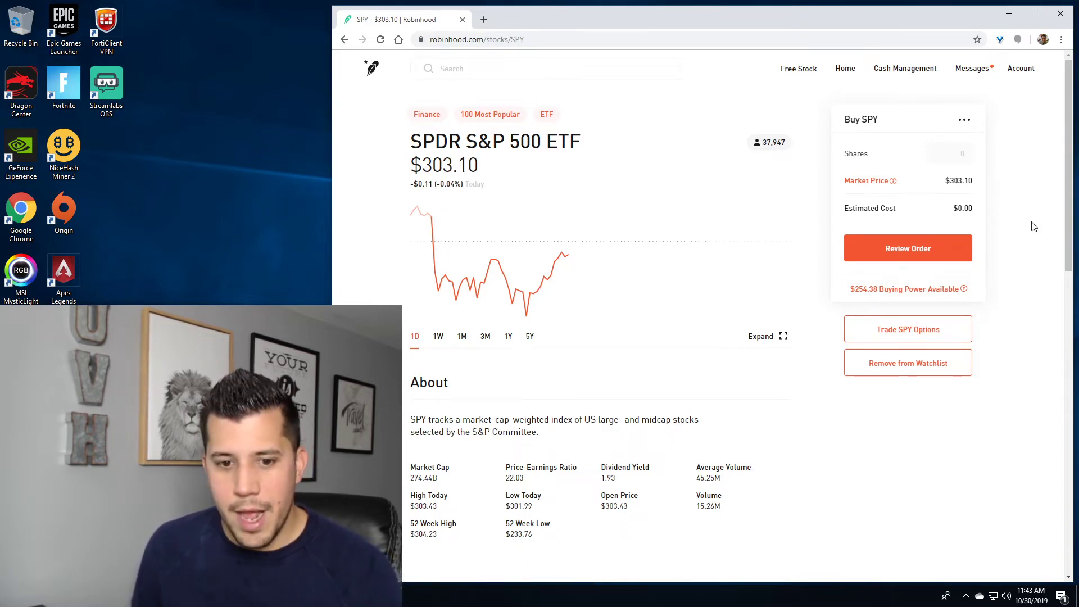
Open the SPY options chain and switch it from calls to puts.
left_click(936, 329)
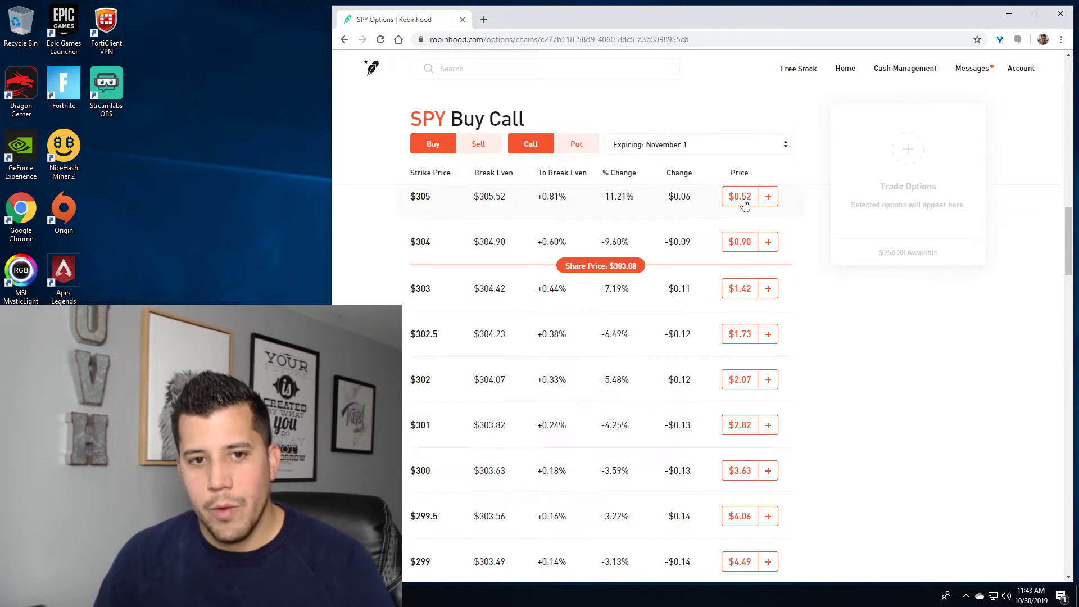
scroll(628, 301, "up", 2)
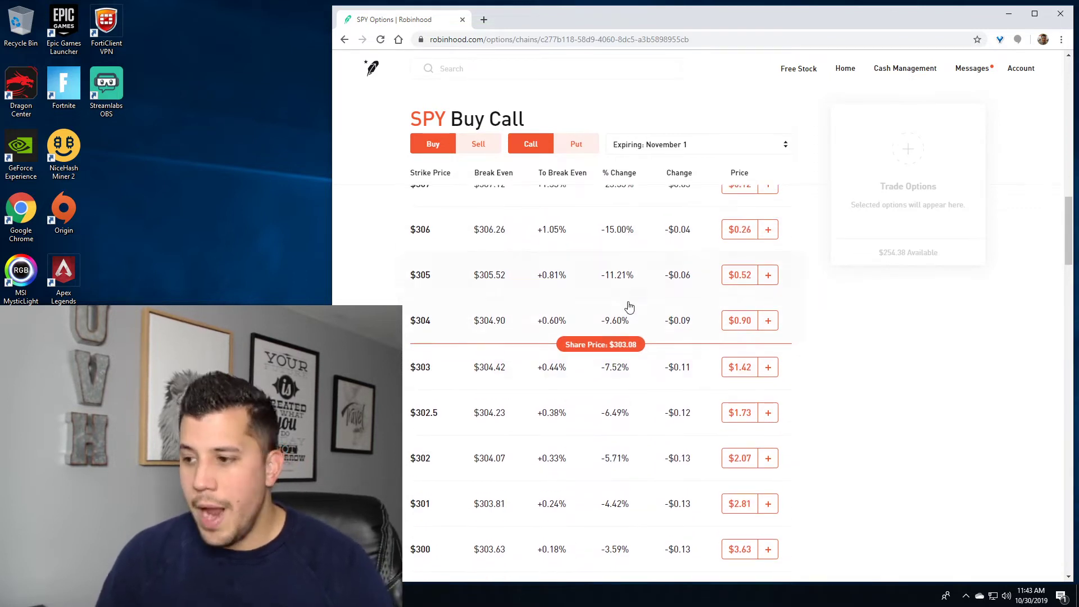
scroll(648, 296, "down", 1)
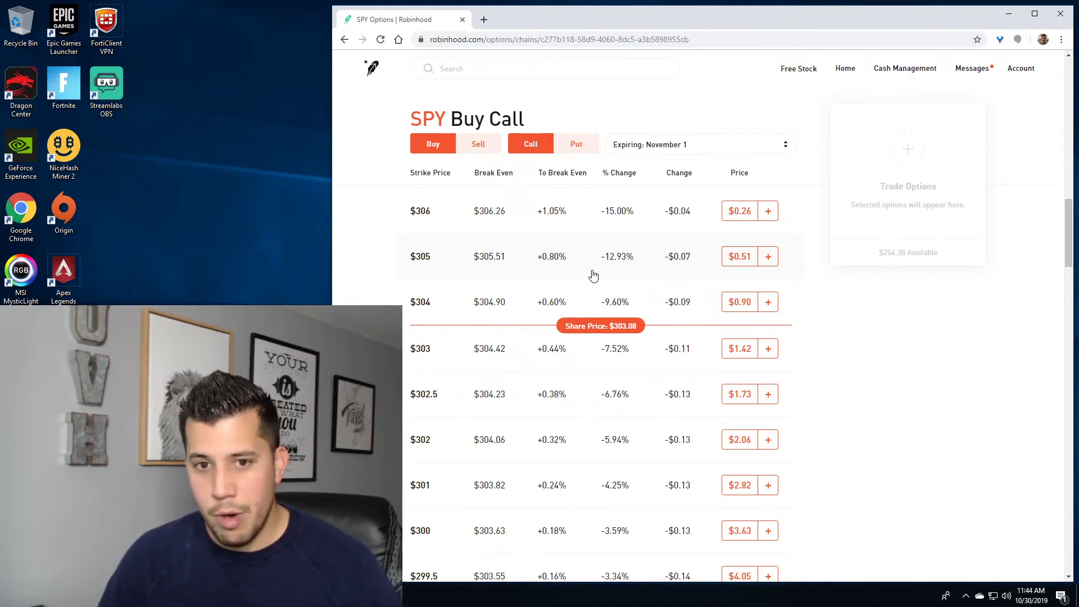
left_click(574, 146)
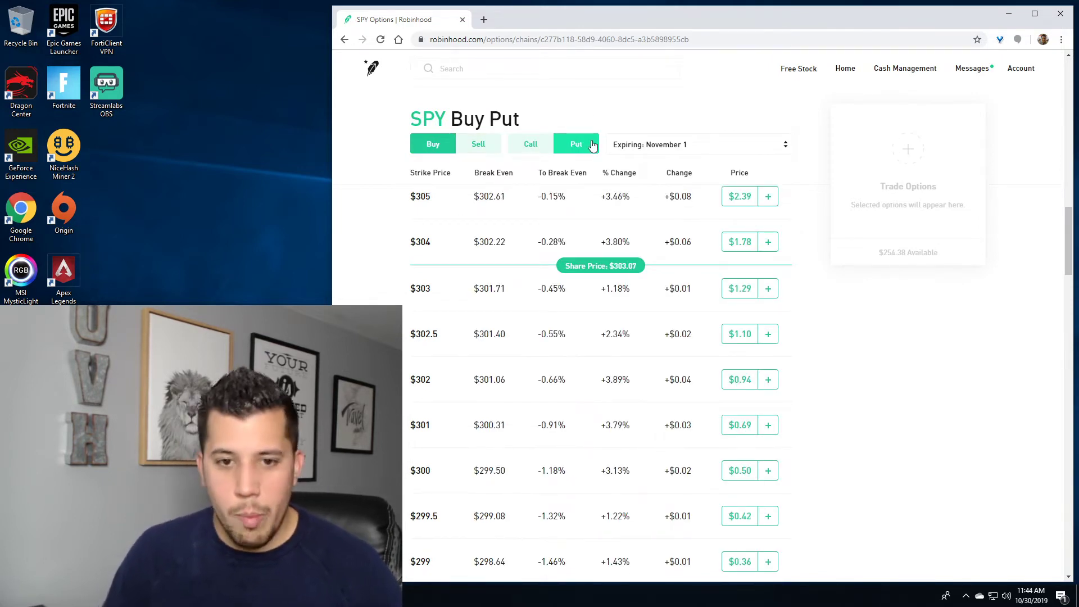
Examine the strike prices, break-even points and premiums of the SPY puts around the current share price, and check the expiration selection.
scroll(569, 145, "up", 1)
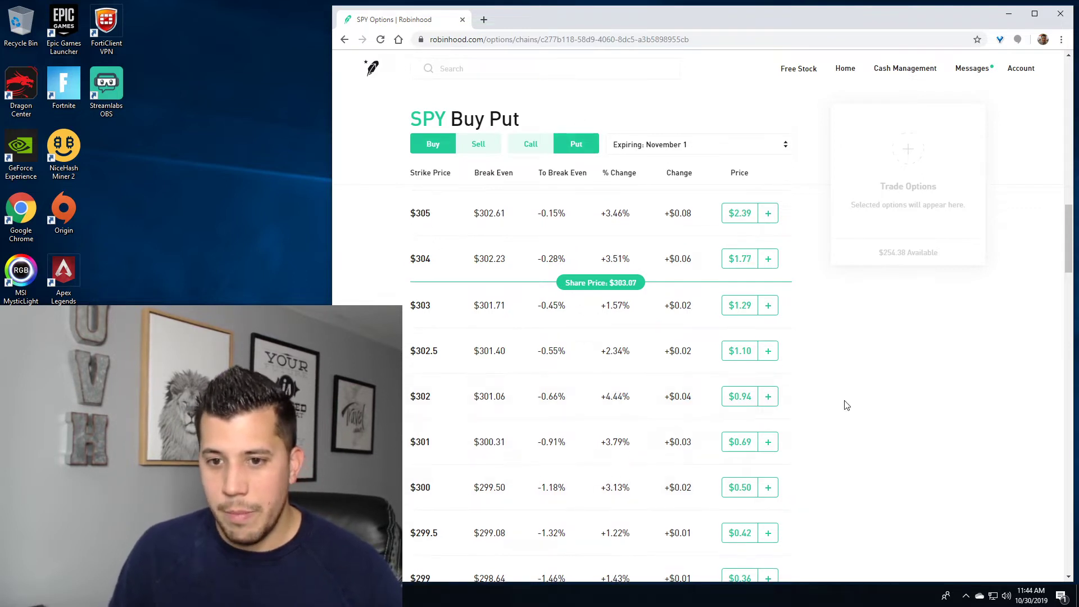
scroll(792, 393, "up", 1)
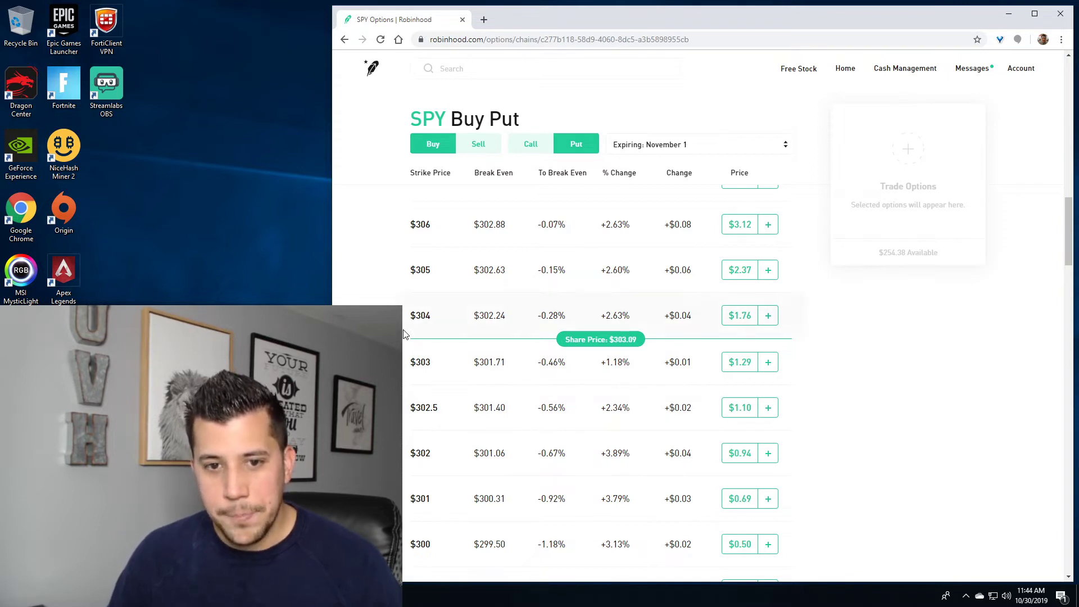
scroll(467, 321, "down", 1)
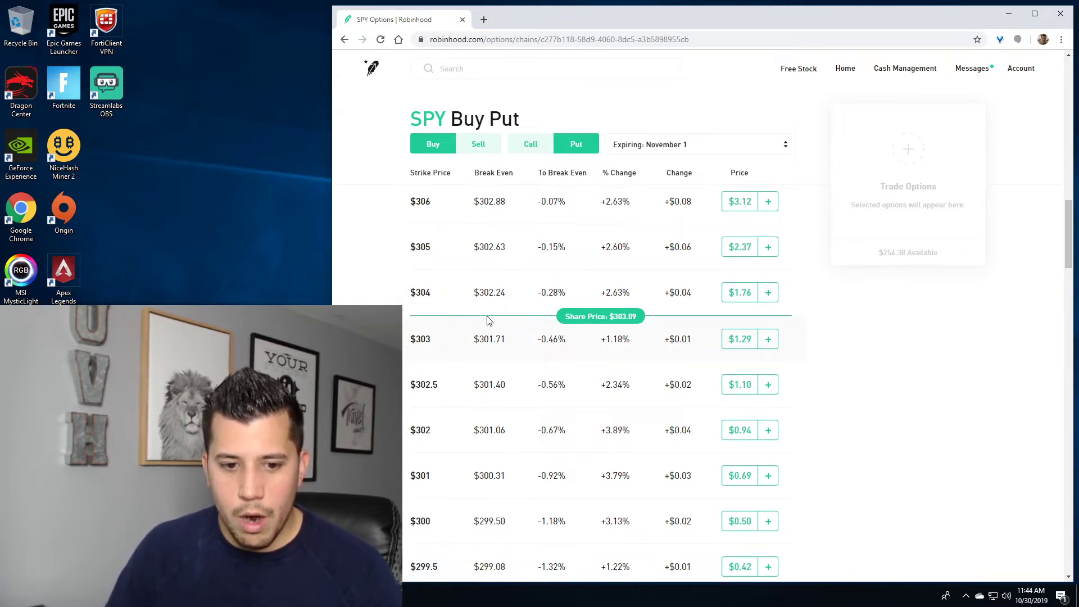
scroll(506, 327, "down", 2)
scroll(578, 345, "up", 3)
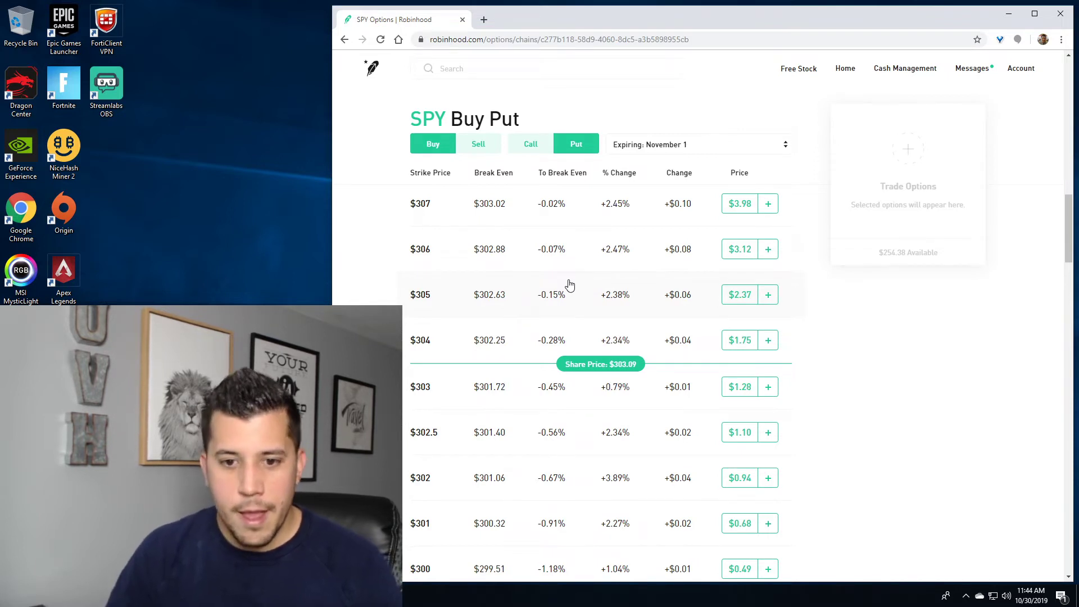
scroll(567, 269, "down", 1)
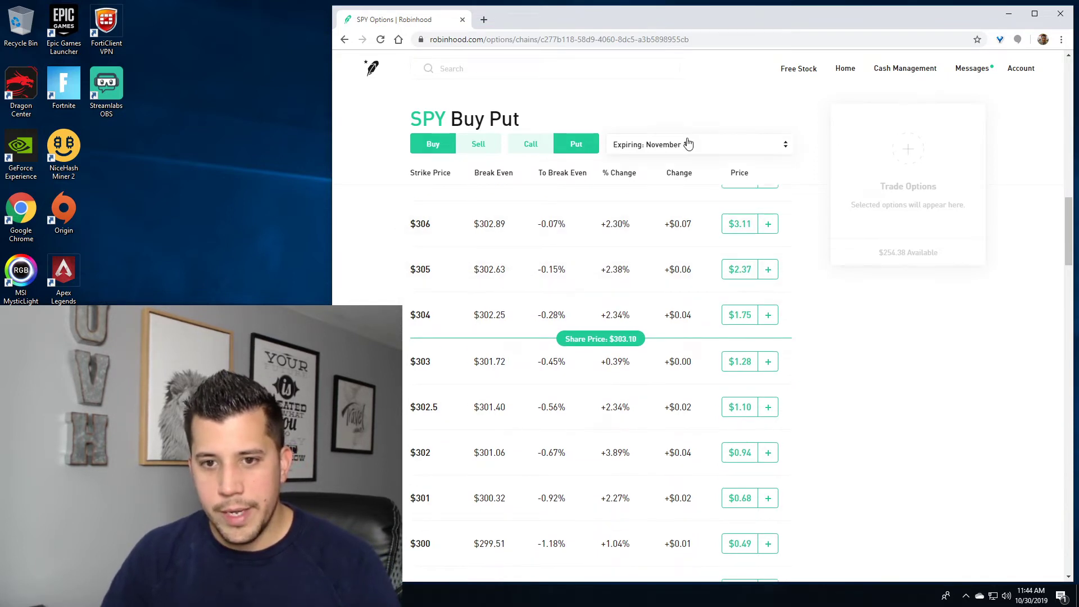
scroll(632, 259, "down", 1)
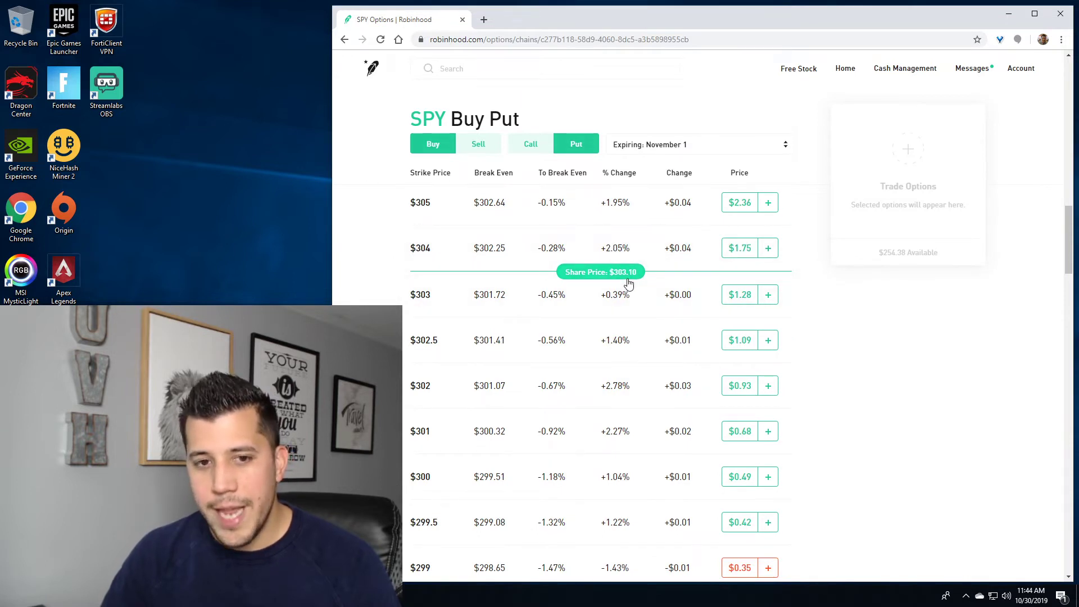
left_click(650, 152)
left_click(648, 157)
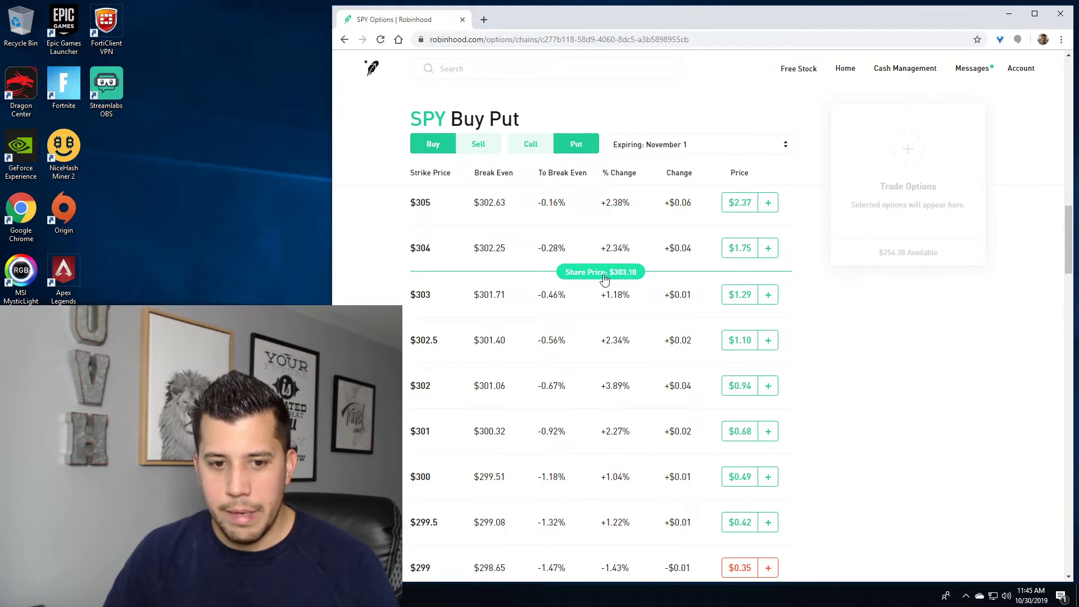
scroll(601, 279, "down", 1)
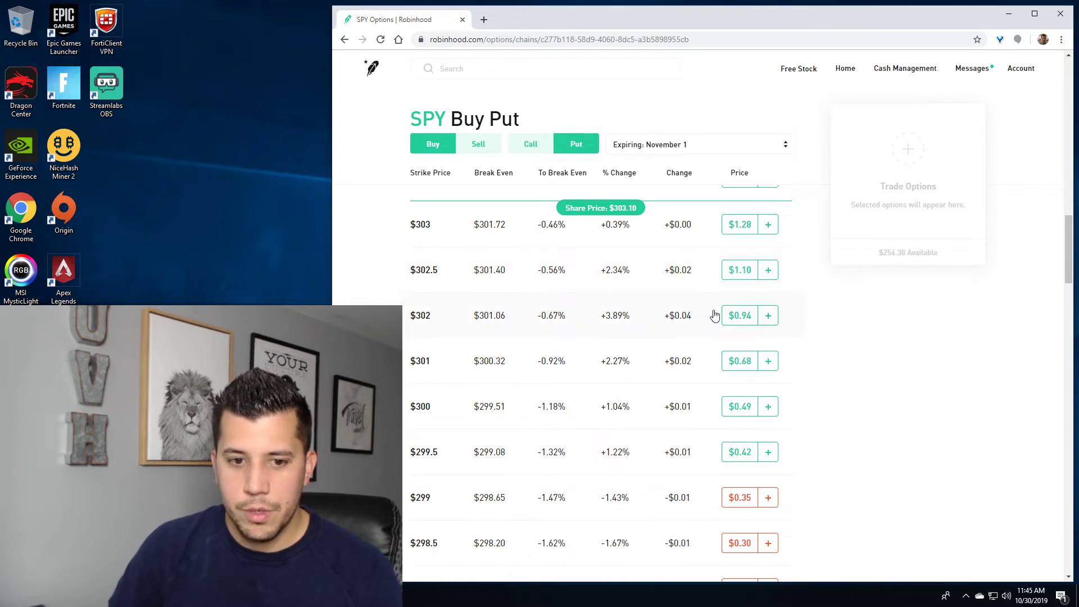
scroll(732, 284, "down", 1)
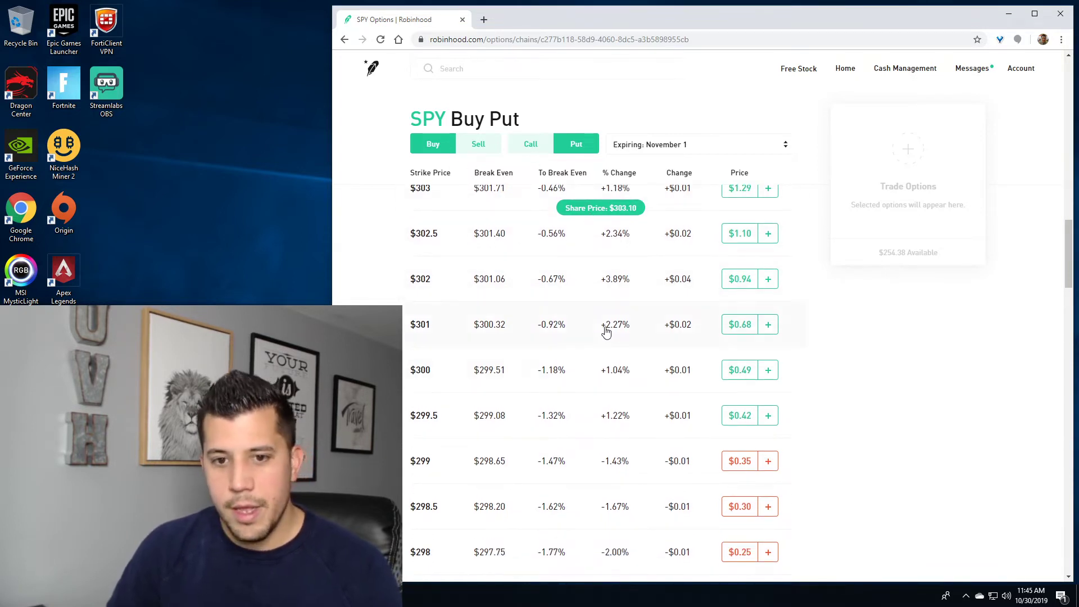
scroll(618, 340, "up", 1)
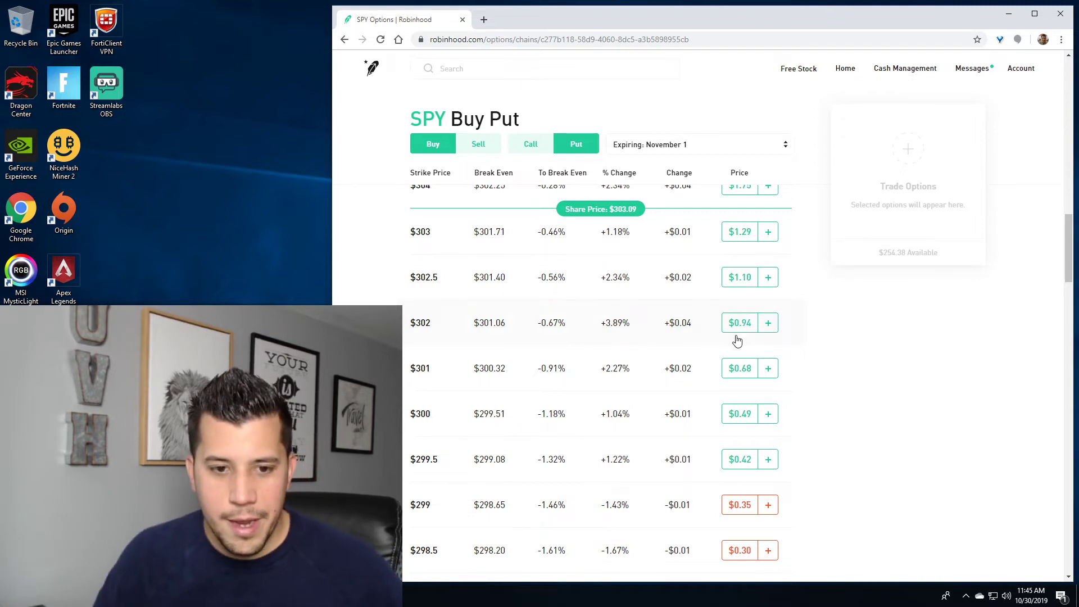
Build a put debit spread expiring November 1 by buying the $302 put and selling the $301 put.
left_click(740, 329)
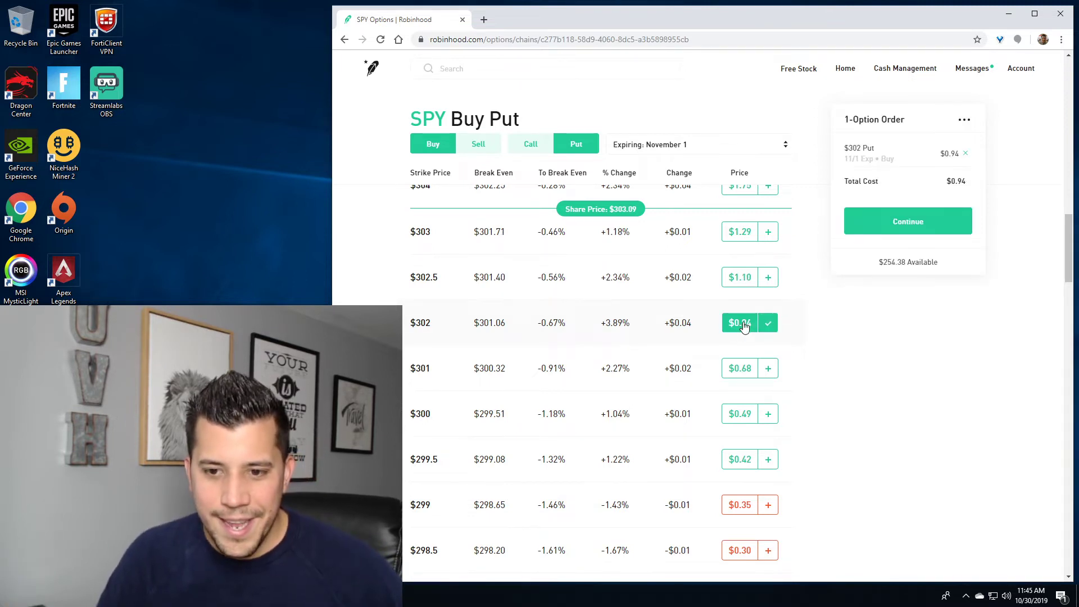
left_click(481, 148)
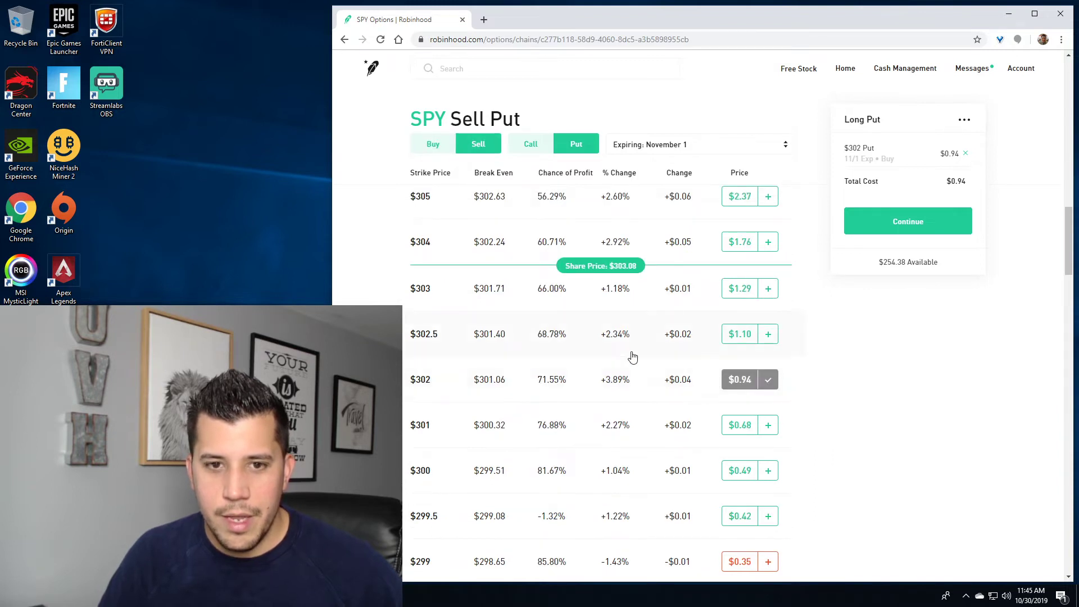
scroll(633, 358, "down", 1)
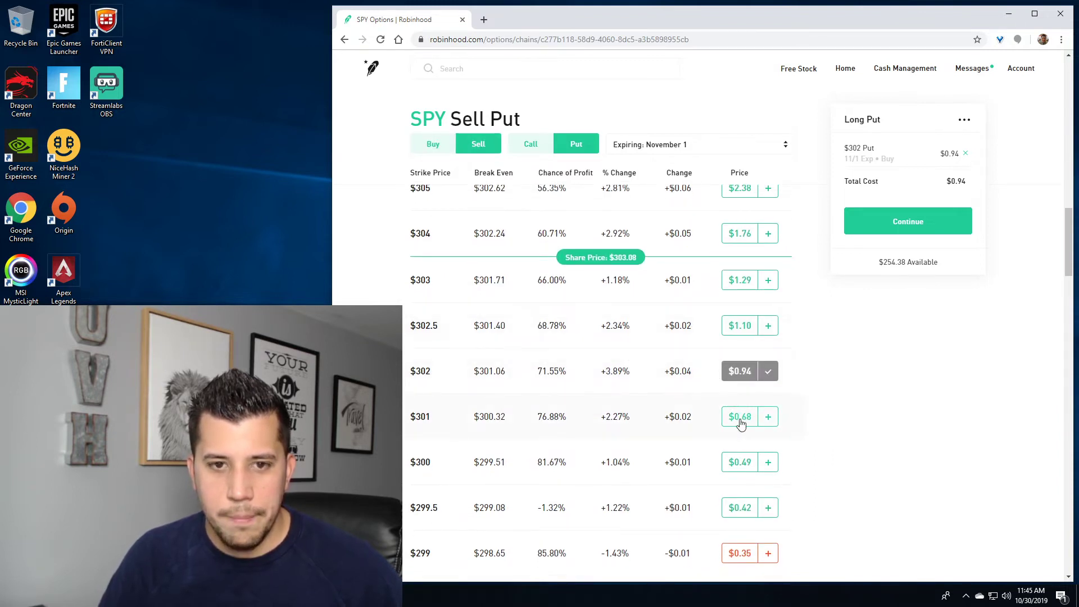
left_click(749, 423)
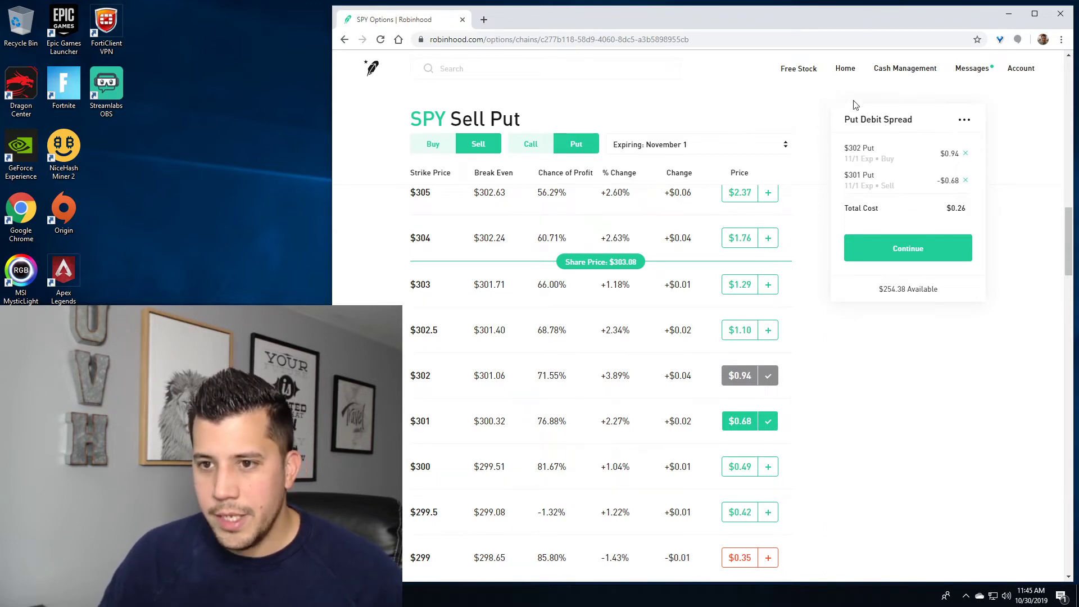
Replace the sold $301 put leg with a bought one for comparison, and restore the sold leg.
left_click(965, 180)
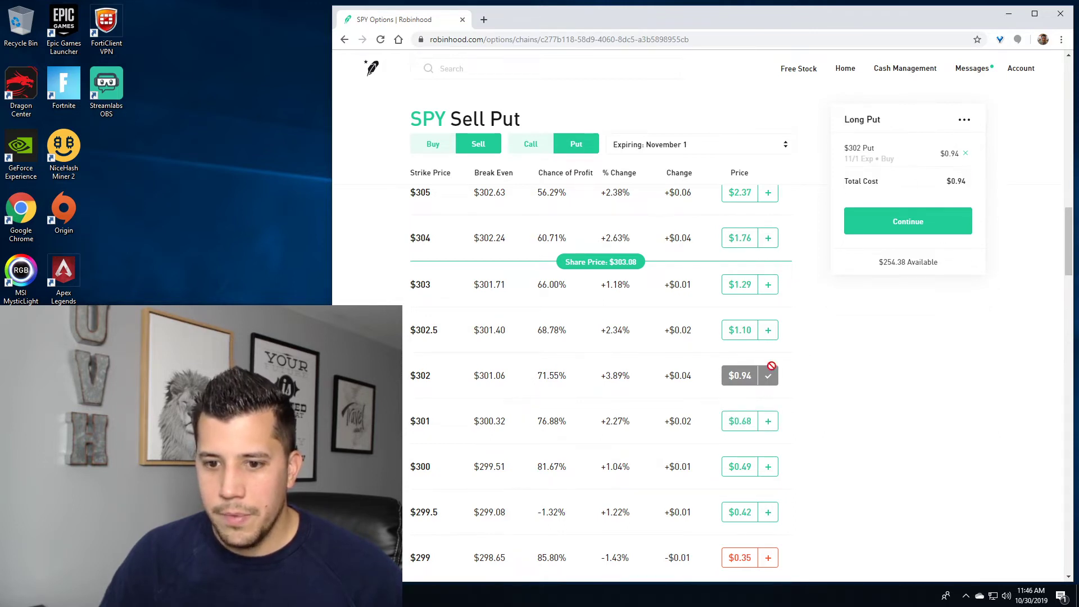
left_click(433, 144)
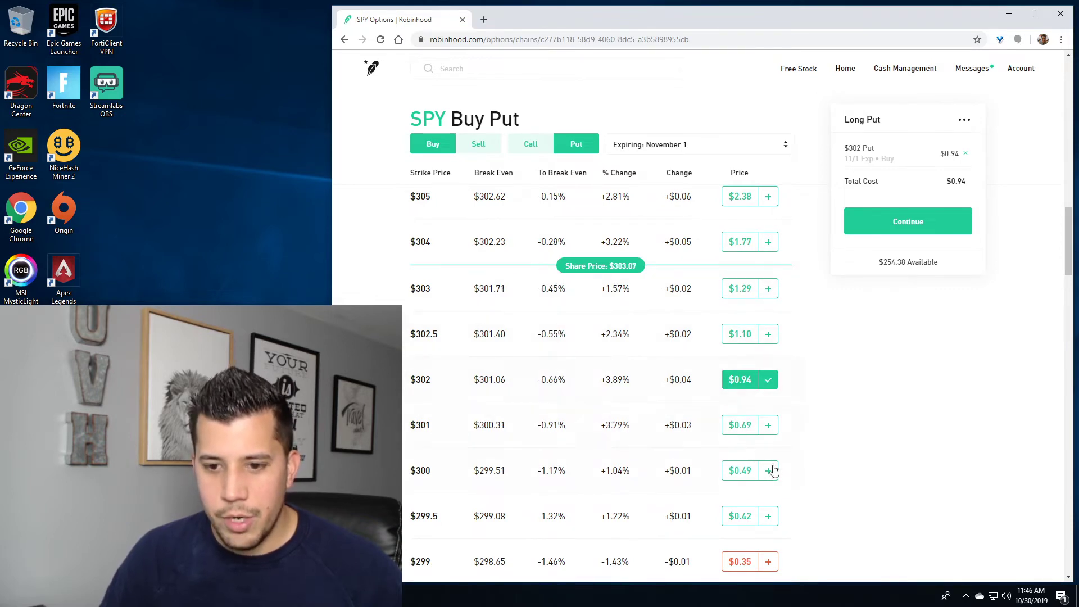
left_click(740, 427)
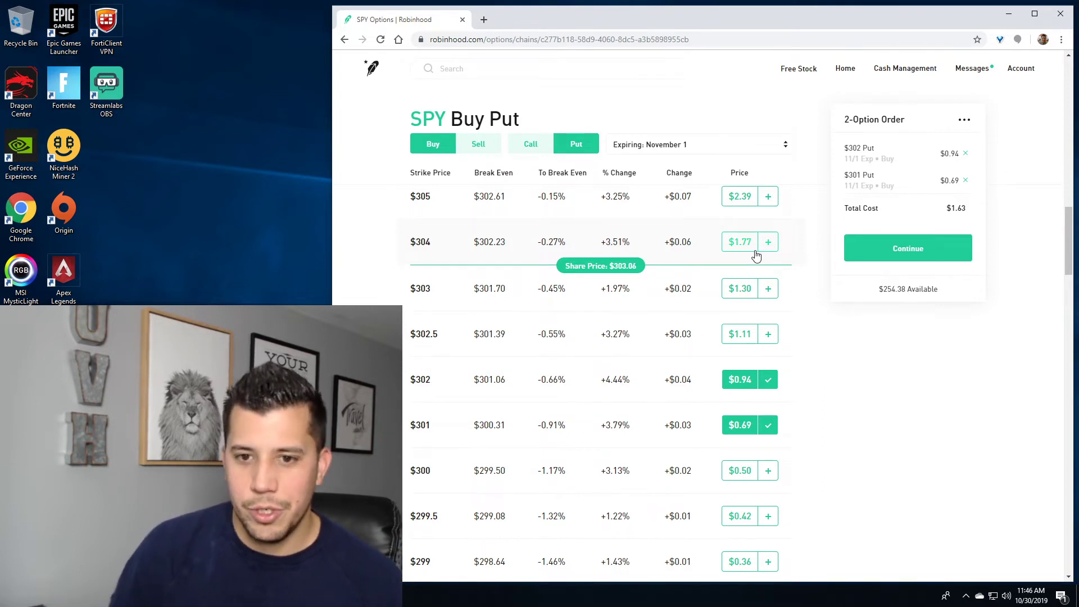
left_click(967, 181)
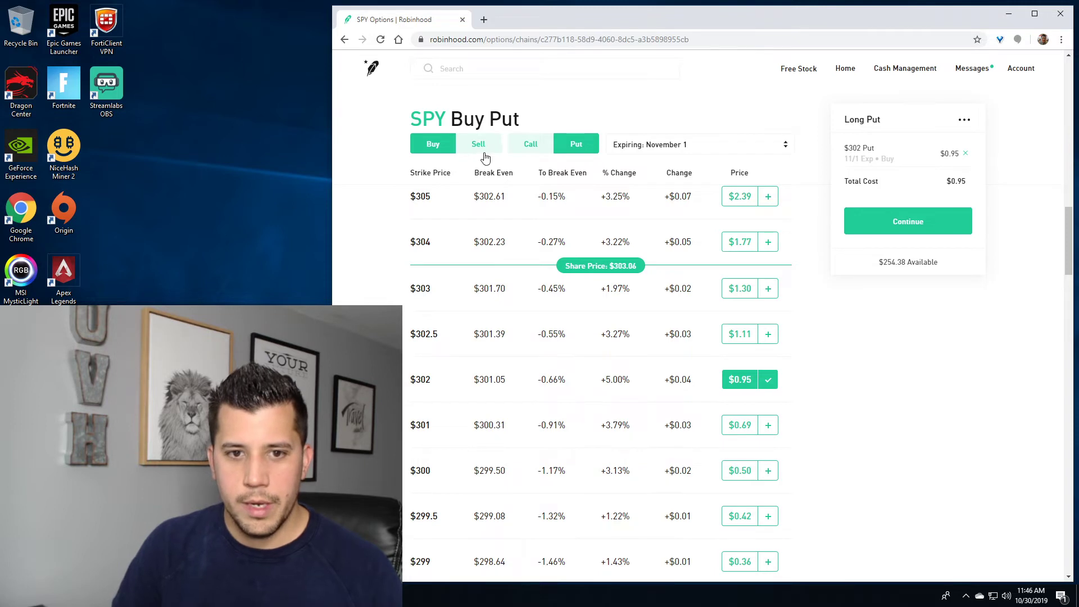
left_click(485, 158)
left_click(748, 430)
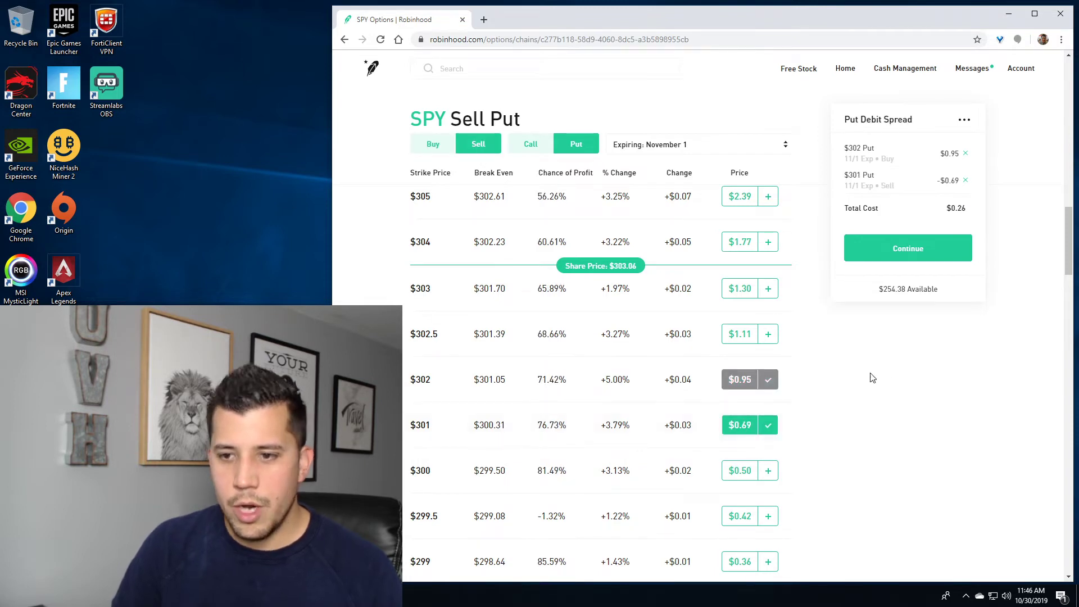
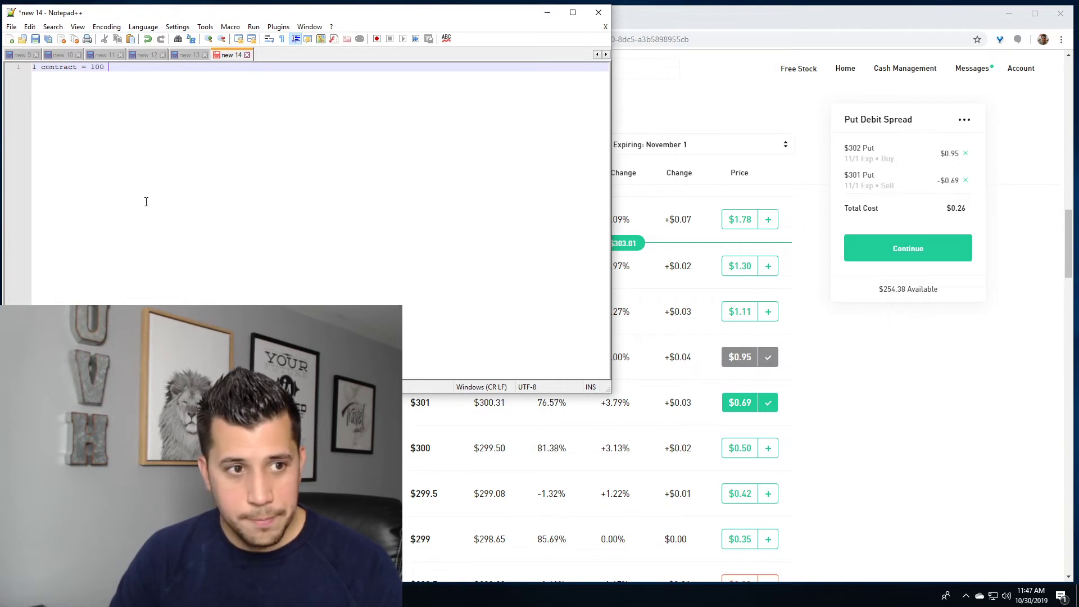
In the Notepad++ note, complete the line "1 contract = 100 shares" and add a "Cost" section reading "0.25 x 100 = $25".
key("Return")
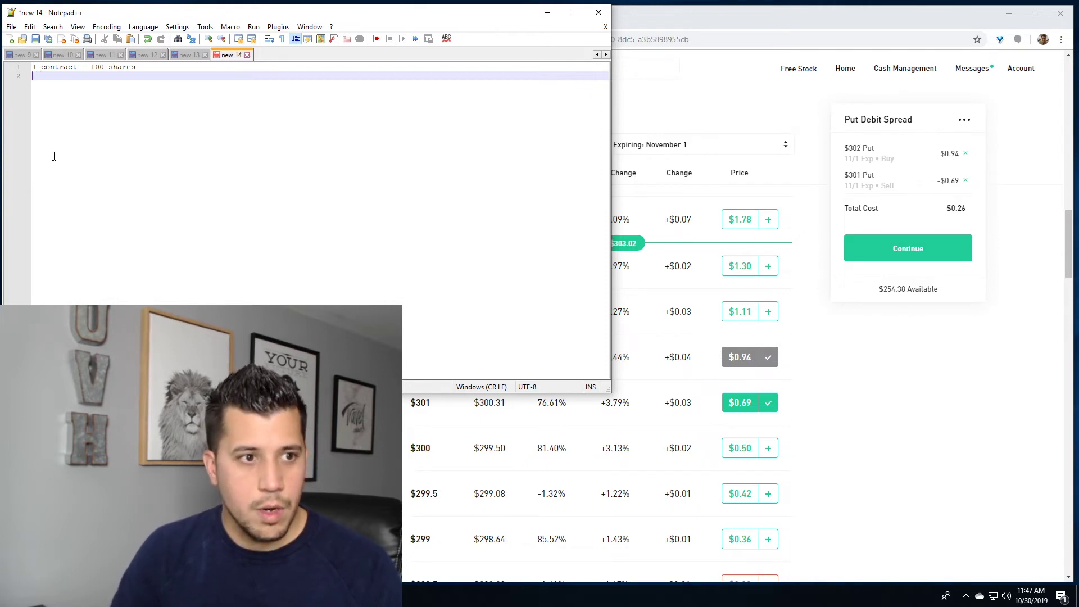
key("Return")
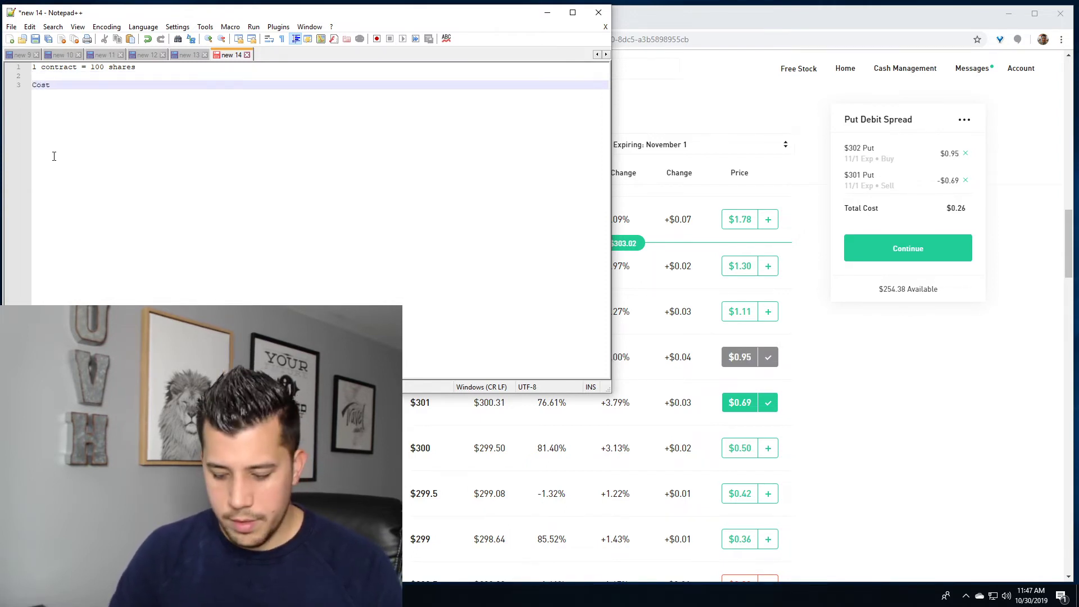
type("Cost")
key("Return")
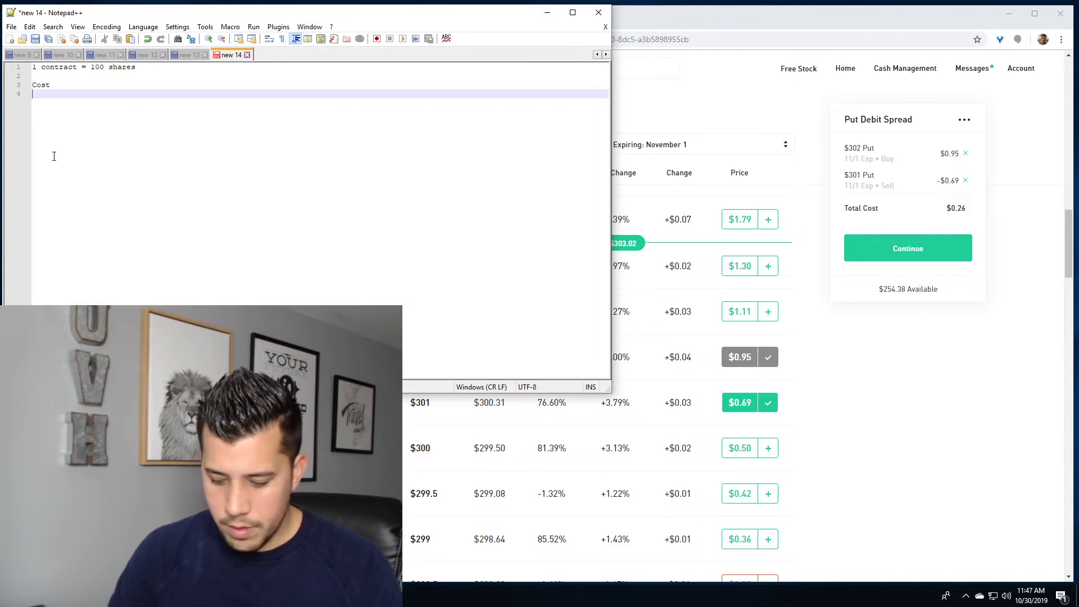
type("0.2")
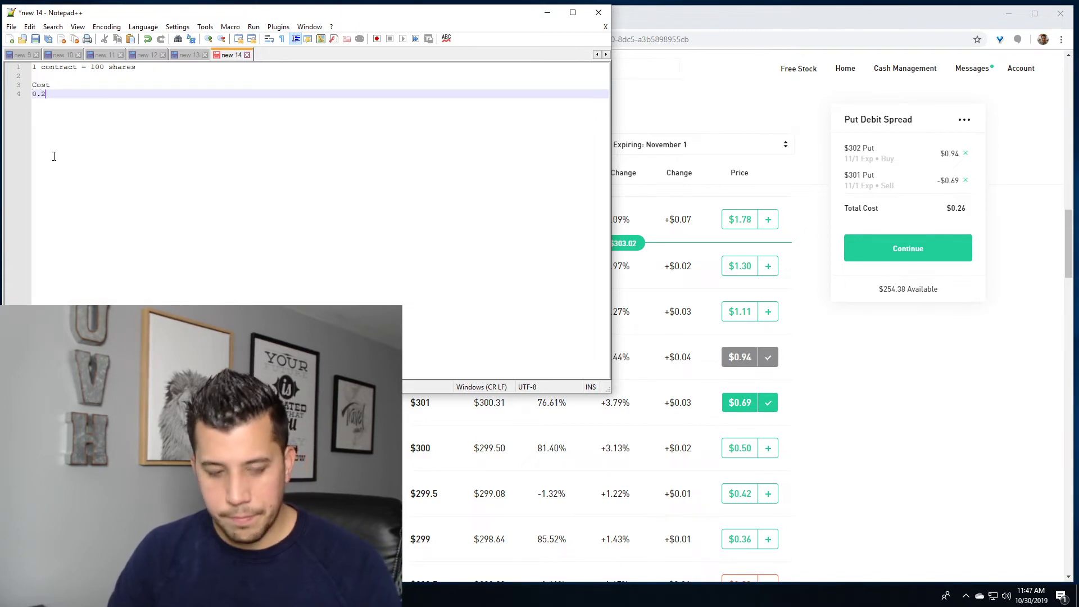
type("5 x 100 =")
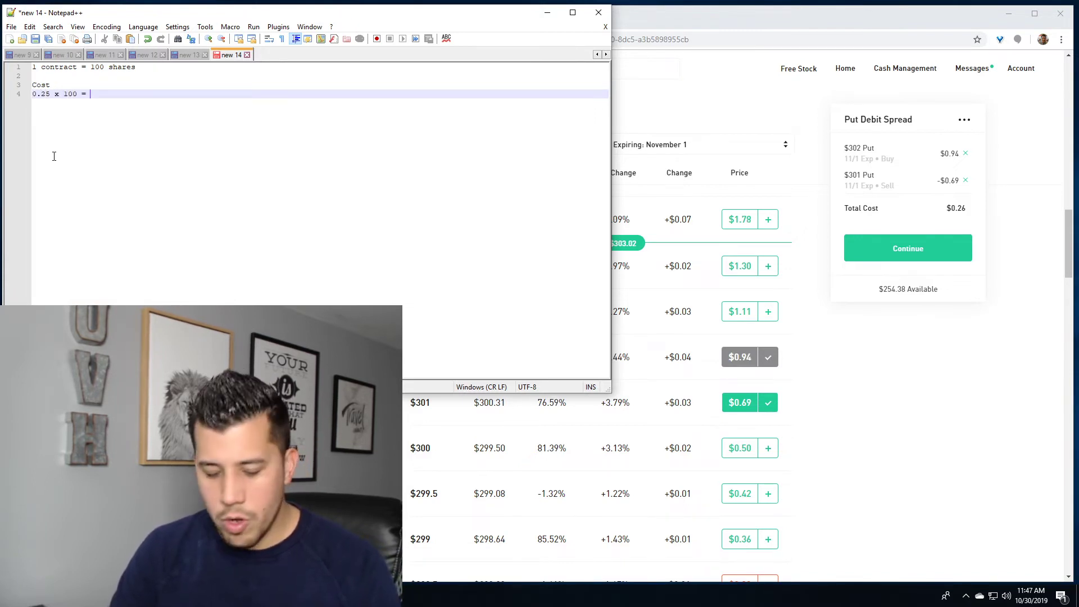
type(" $25")
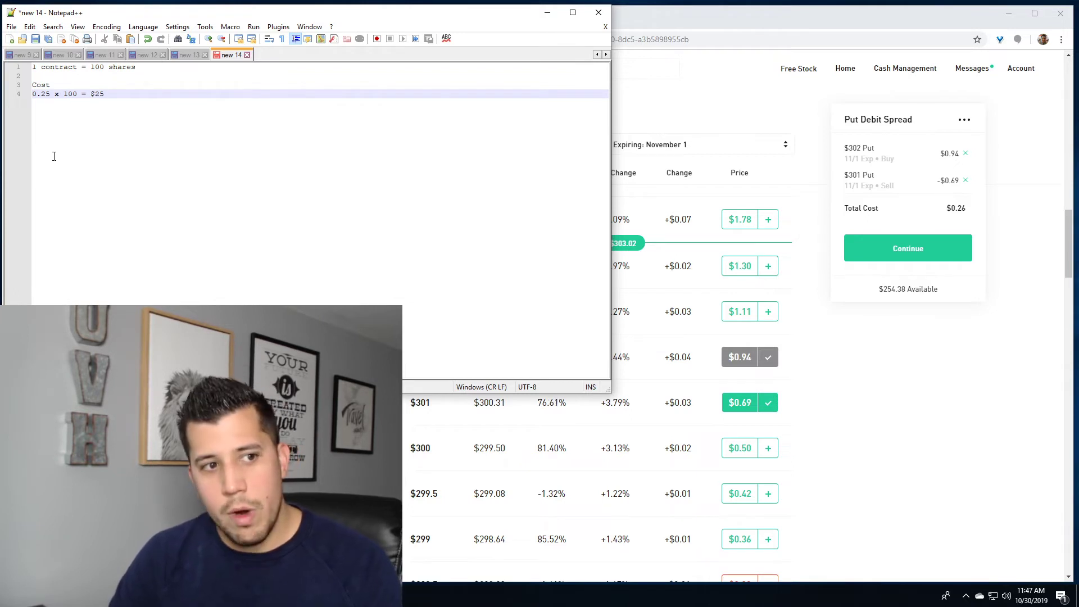
Add a "Max Profit" heading below the cost calculation, separated by blank lines.
key("Return")
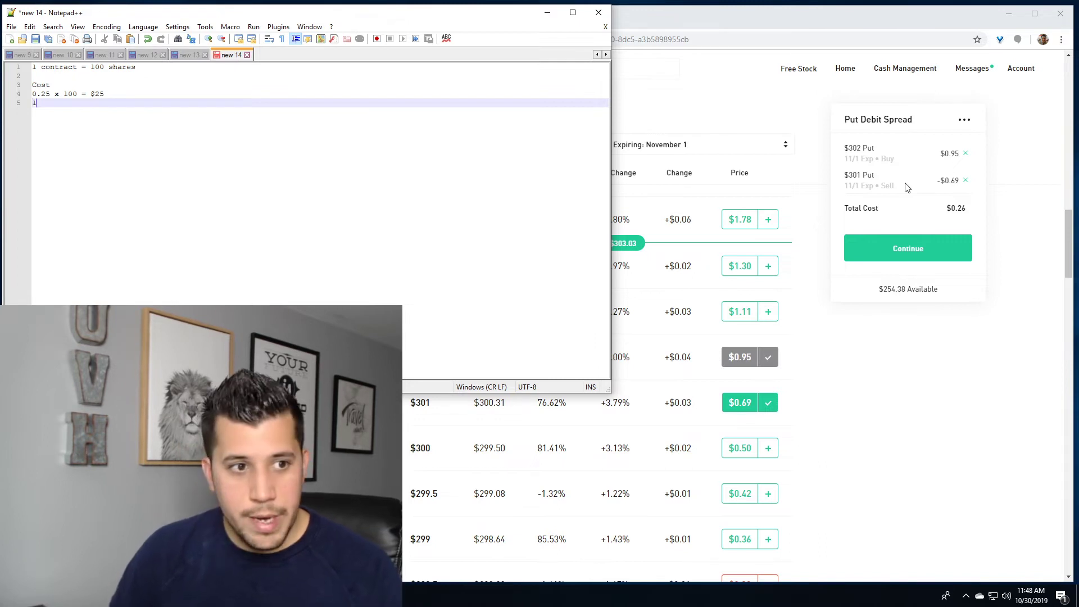
key("BackSpace")
key("BackSpace")
key("Return")
key("Return")
type("Ma")
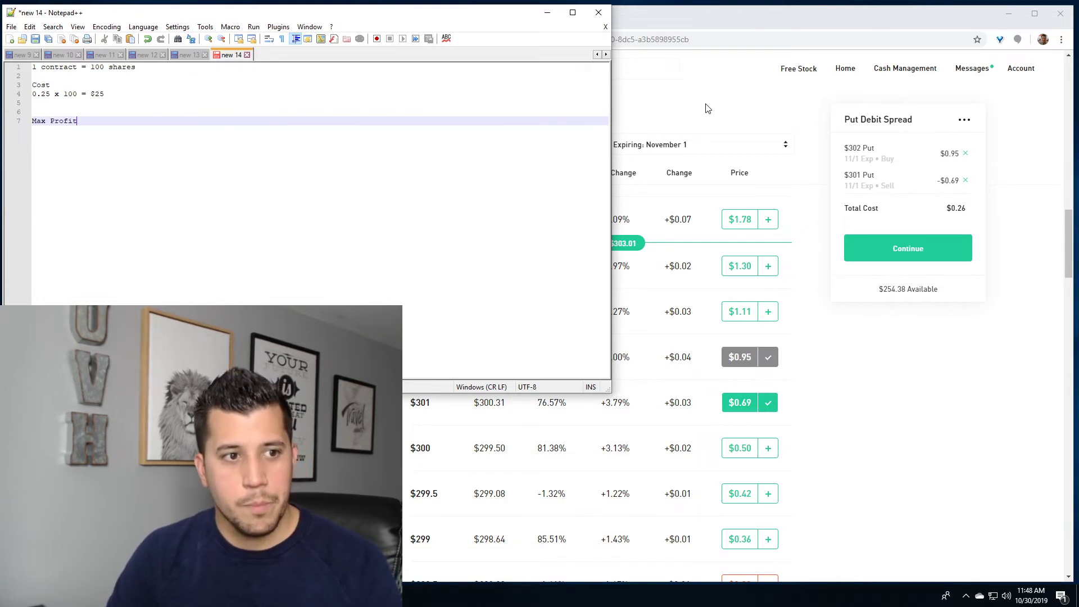
Complete the "Max Profit" heading and write "1.00 x 100 = $100" on the line beneath it.
type("x Profit")
key("Return")
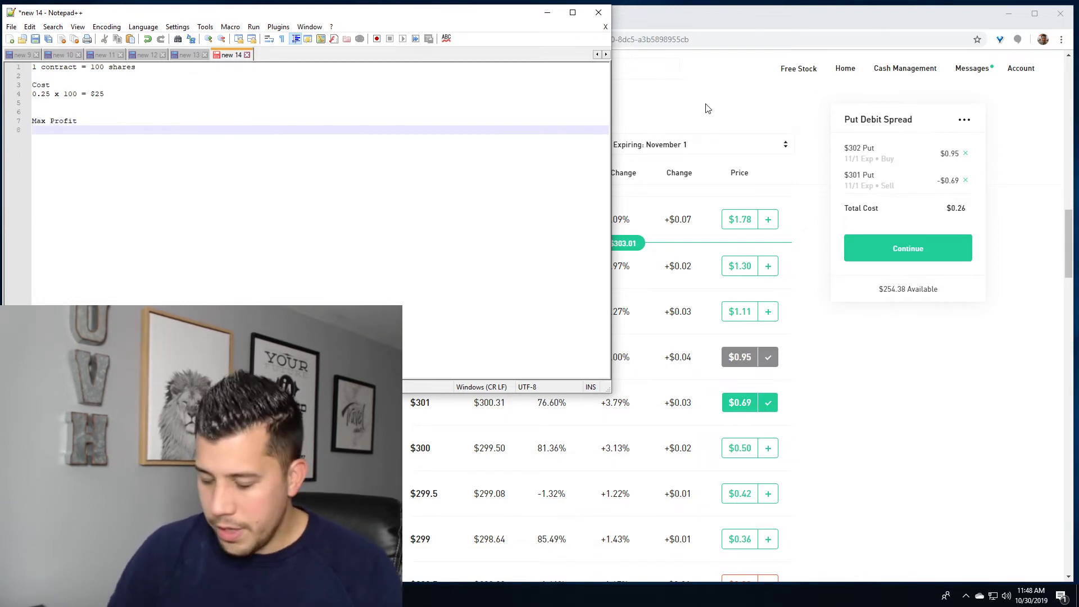
type("1.00 x")
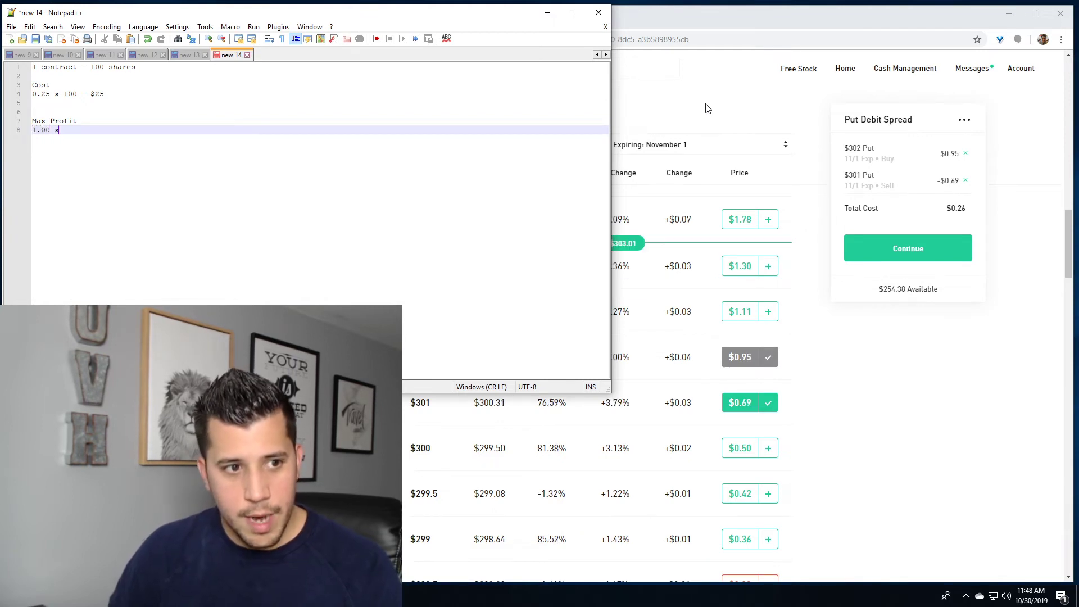
type(" 100 = $100")
key("Return")
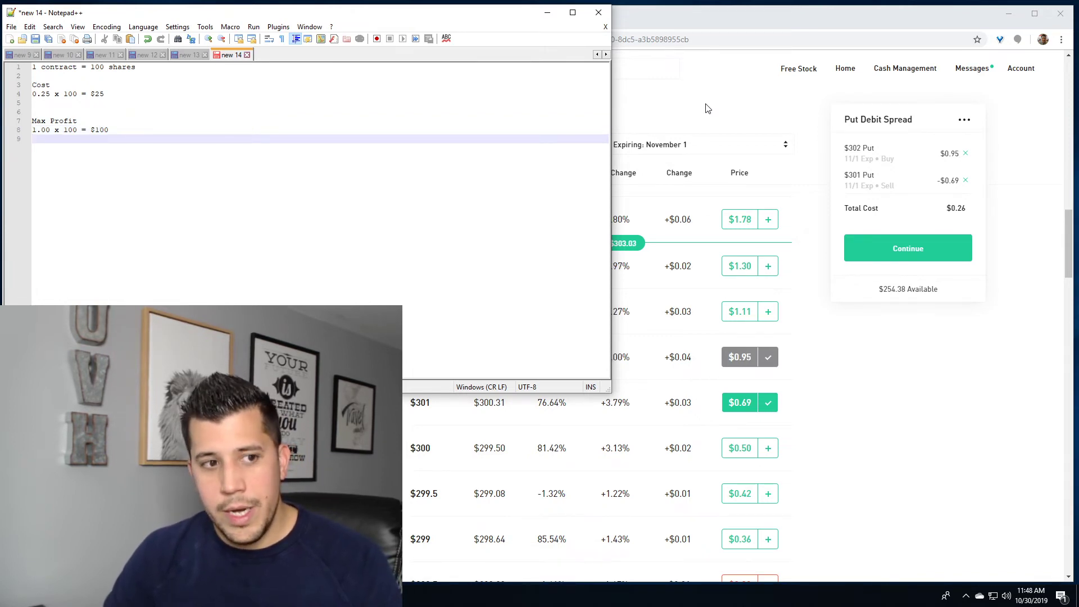
Add the line "0.25 x 100 = $25" to the max profit calculation and underline it with a row of dashes.
type("0.25 x")
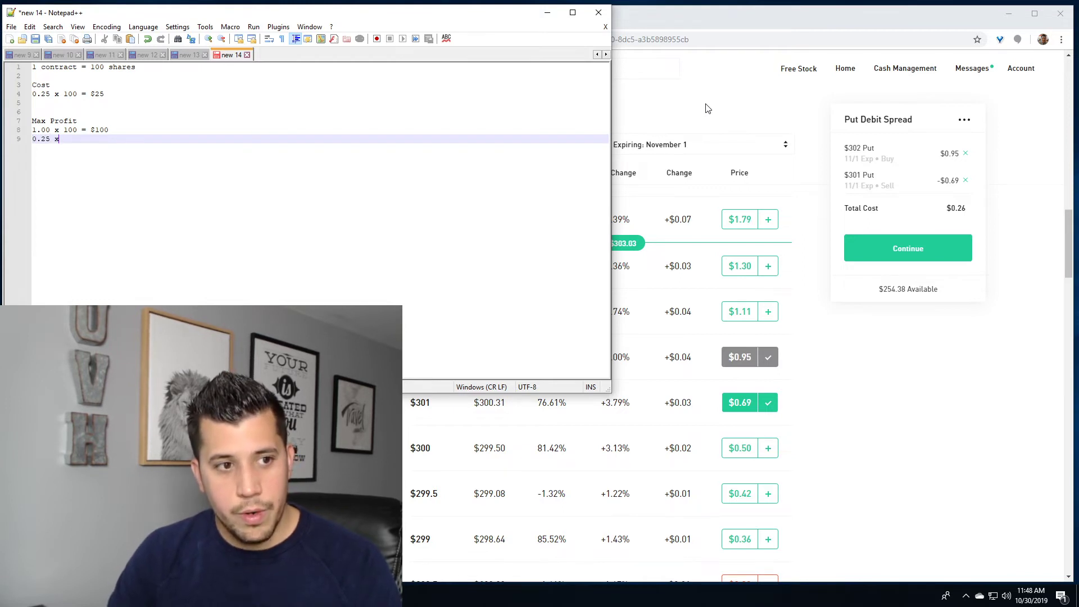
type(" 100")
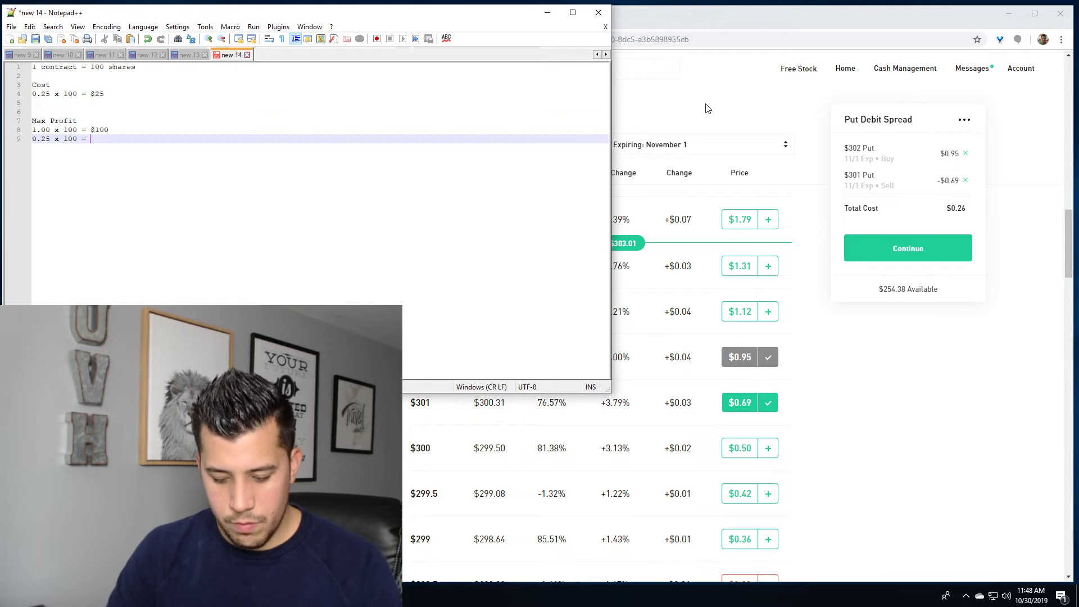
key("Return")
type("-------------------")
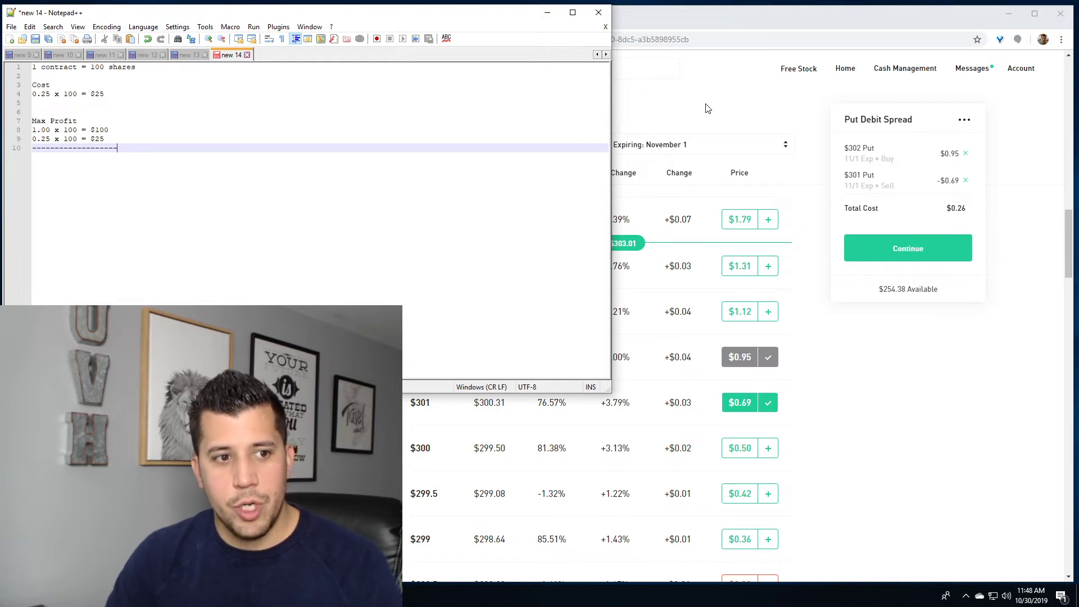
key("Return")
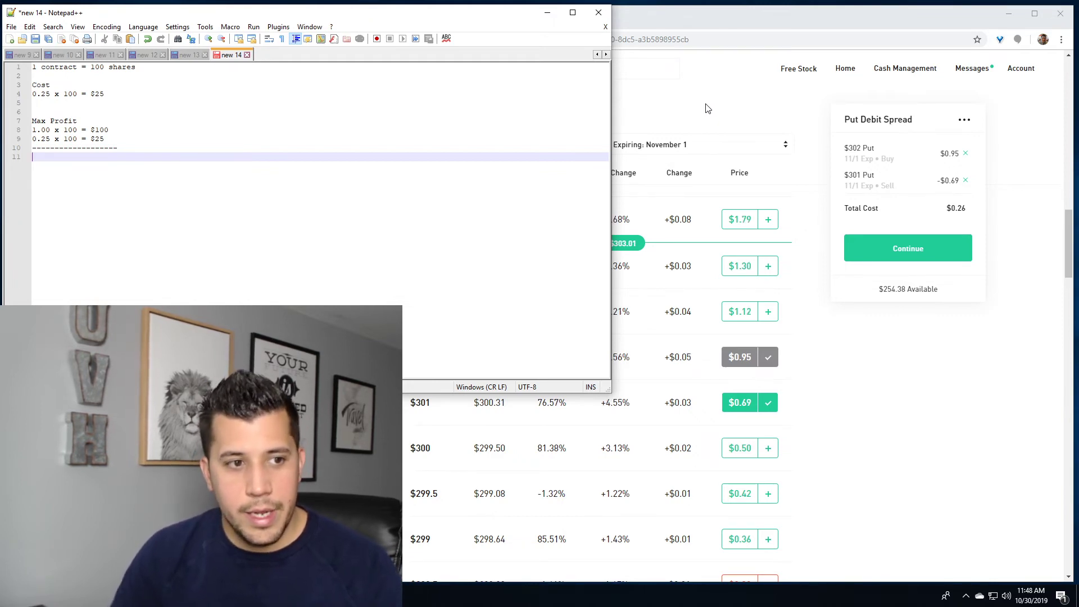
Put a minus sign before the max profit section's 0.25 line and write "0.75 x 100 = $75" below the dashed line.
left_click(32, 139)
type("-")
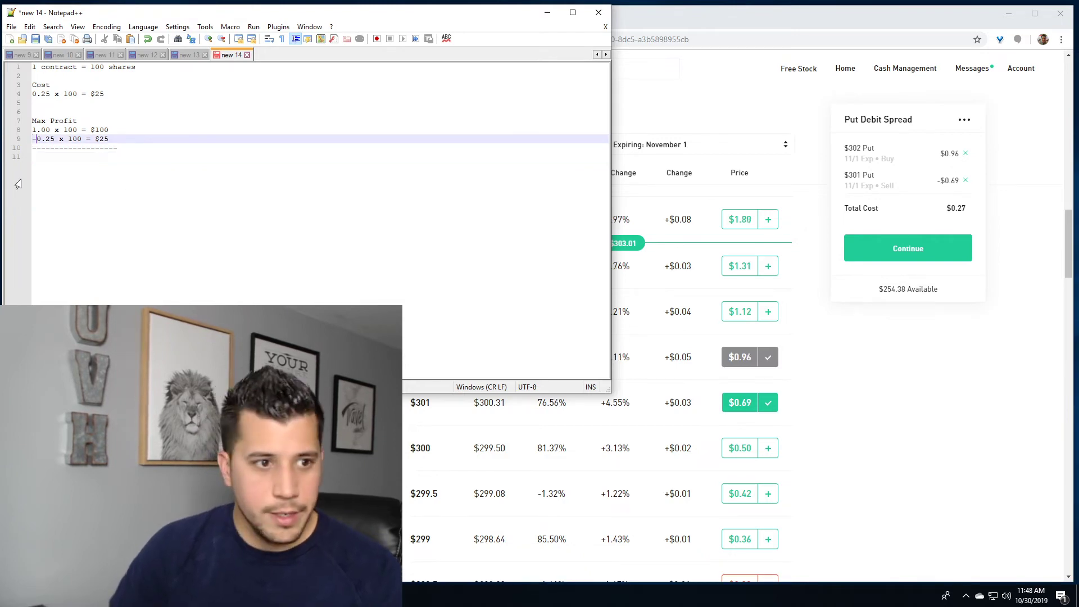
key("Down")
key("Down")
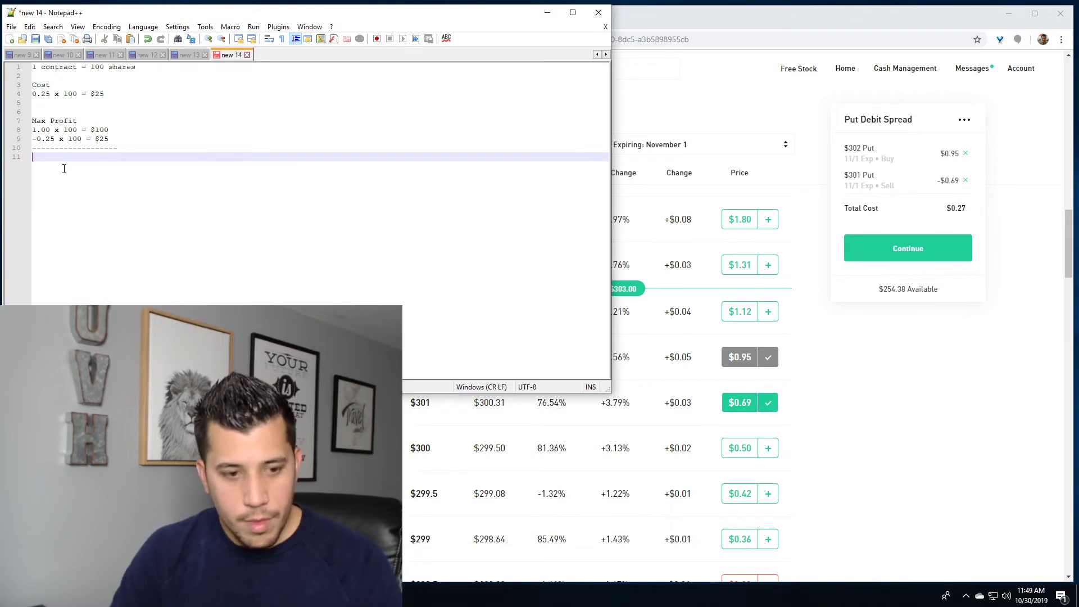
type("0.75 x 100")
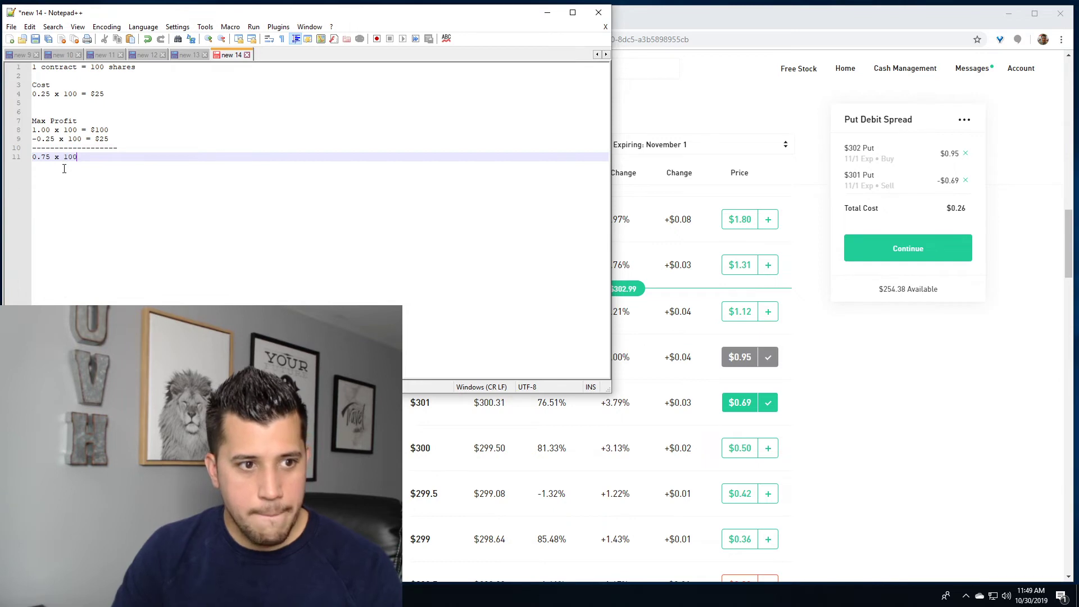
type(" = $75")
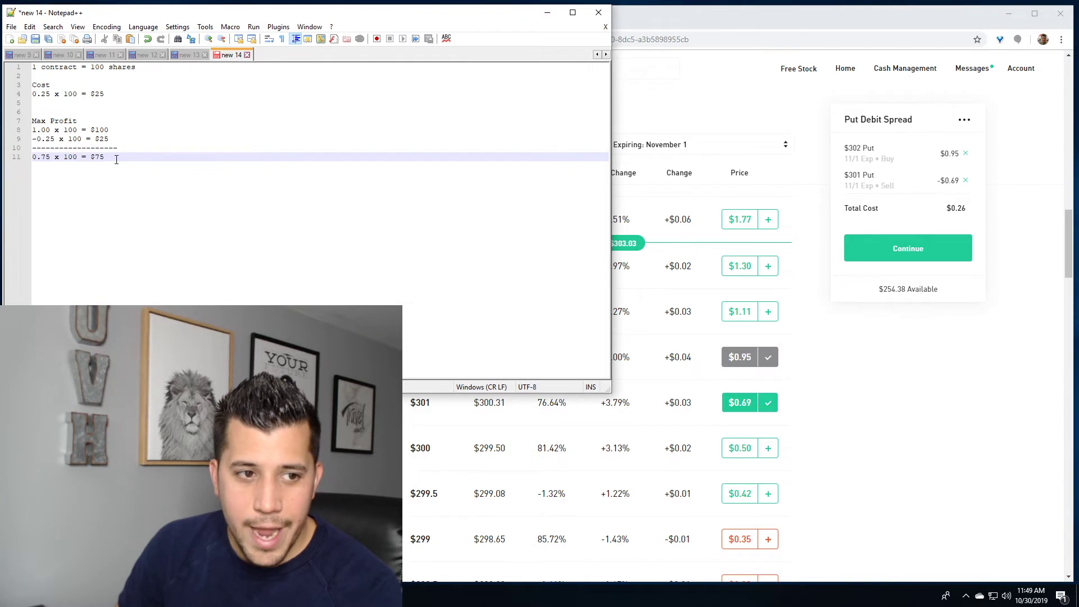
left_click(976, 413)
left_click(136, 258)
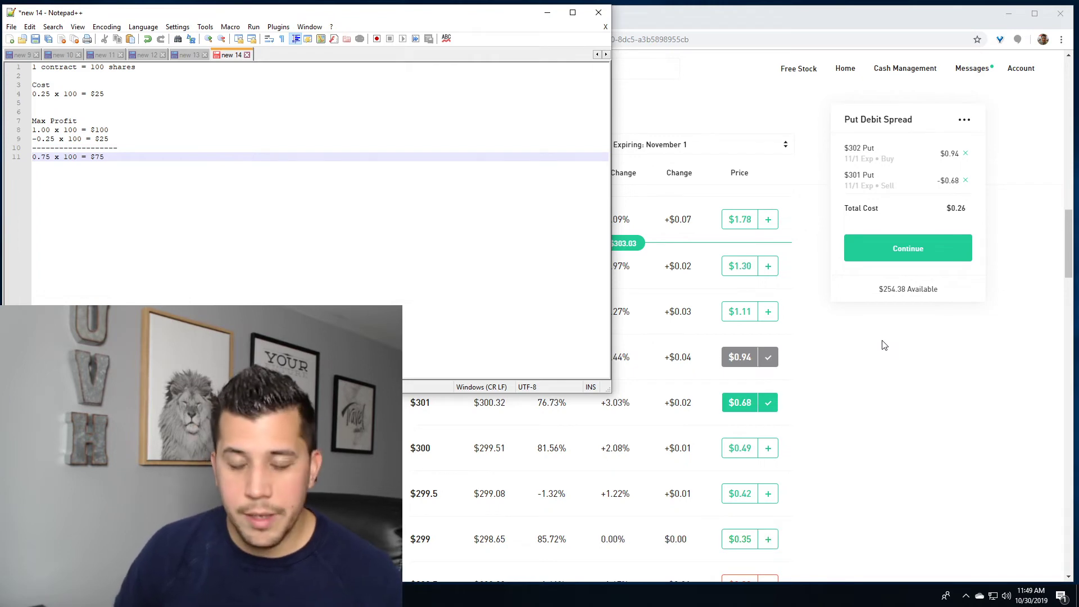
left_click(849, 342)
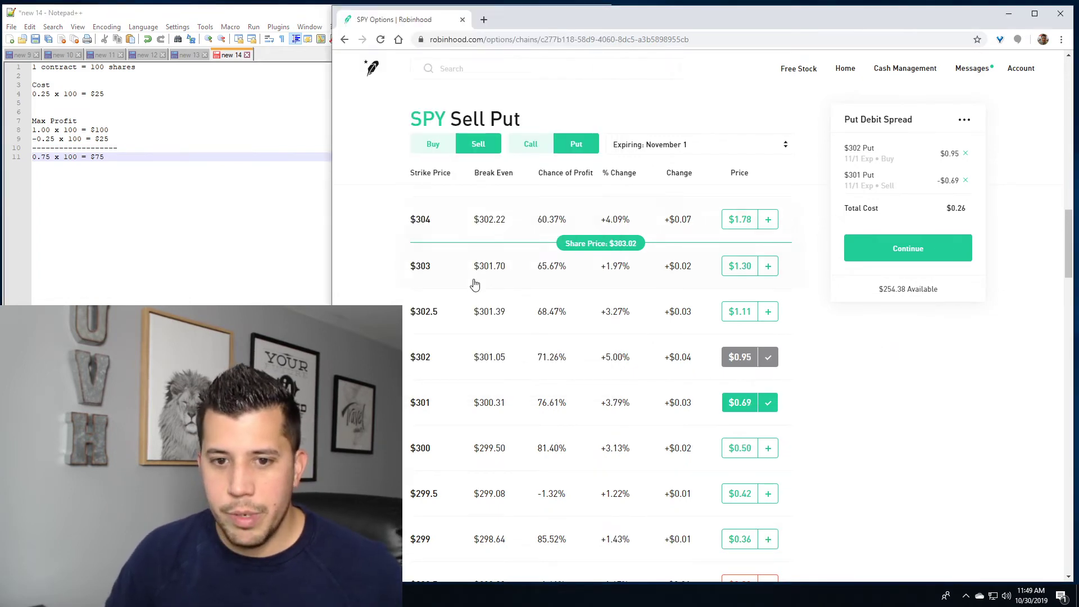
left_click(292, 264)
Switch to Robinhood, continue with the put debit spread order and set it to 1 contract.
left_click(809, 314)
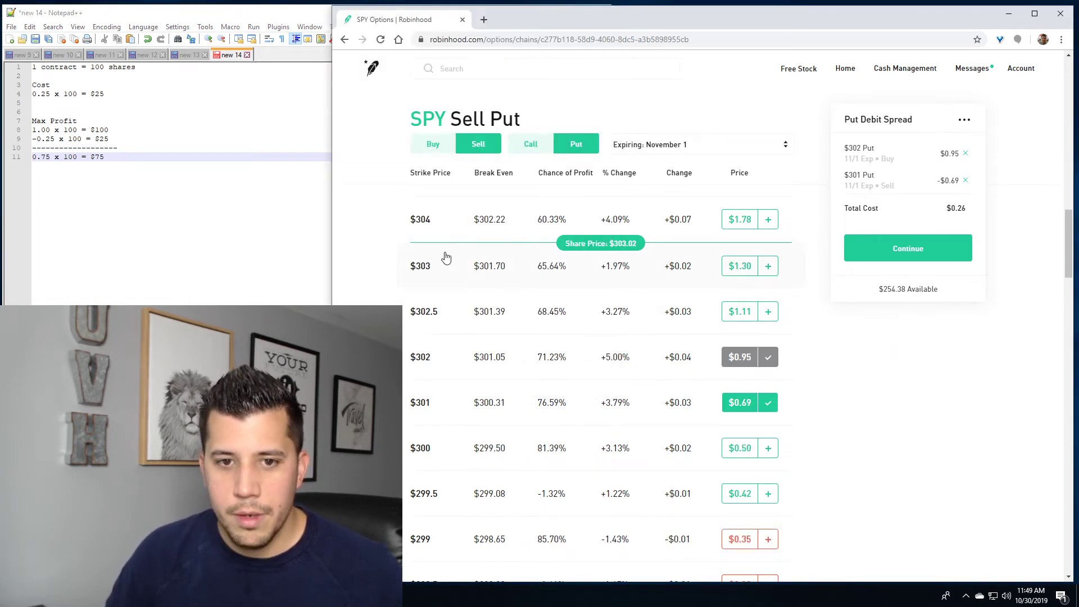
scroll(986, 239, "up", 1)
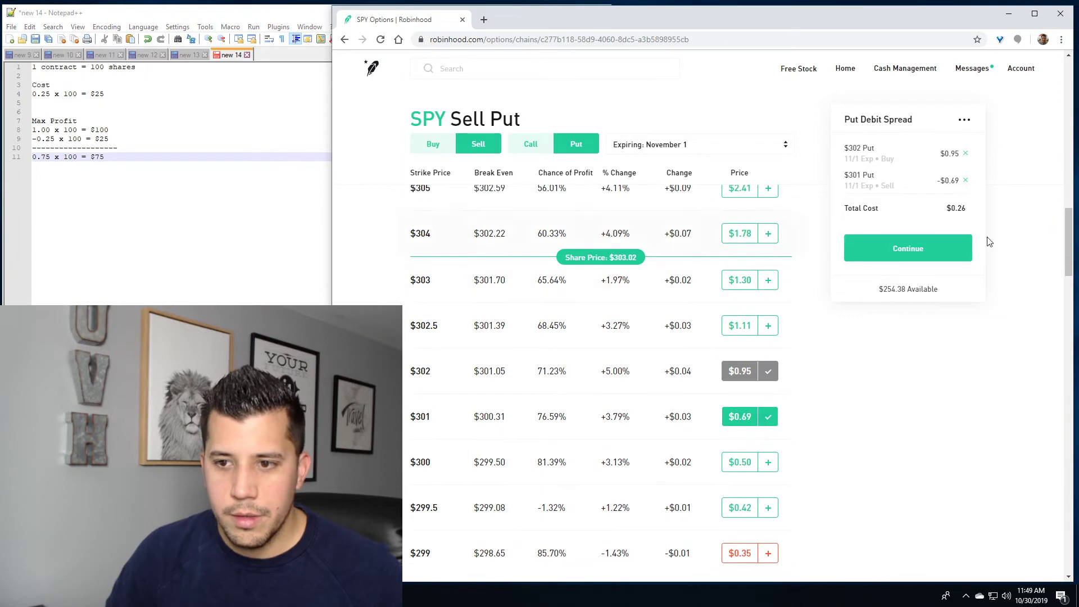
left_click(900, 251)
left_click(964, 153)
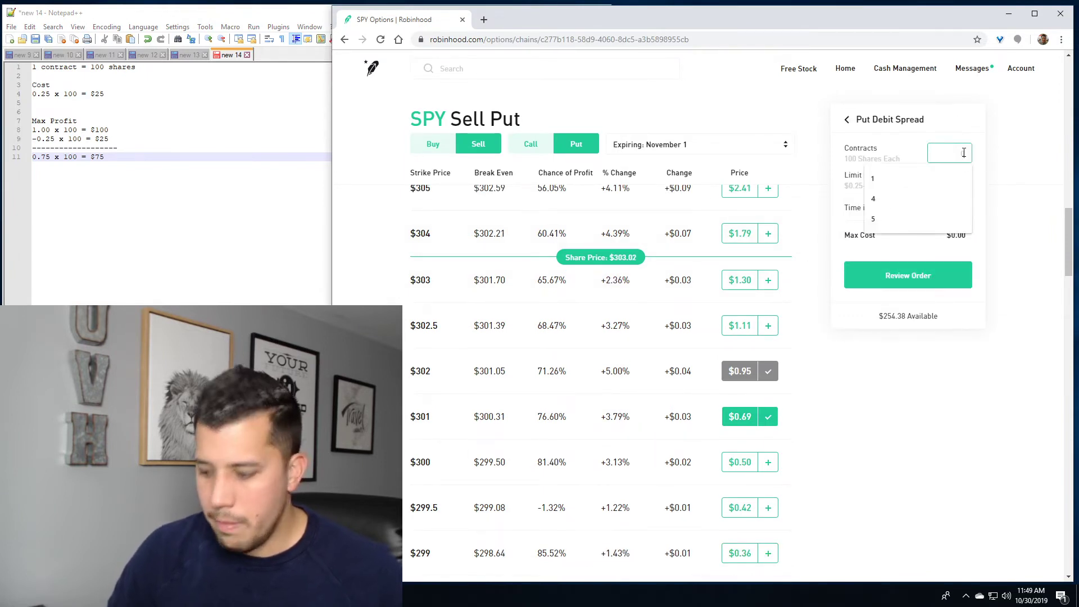
type("1")
left_click(874, 196)
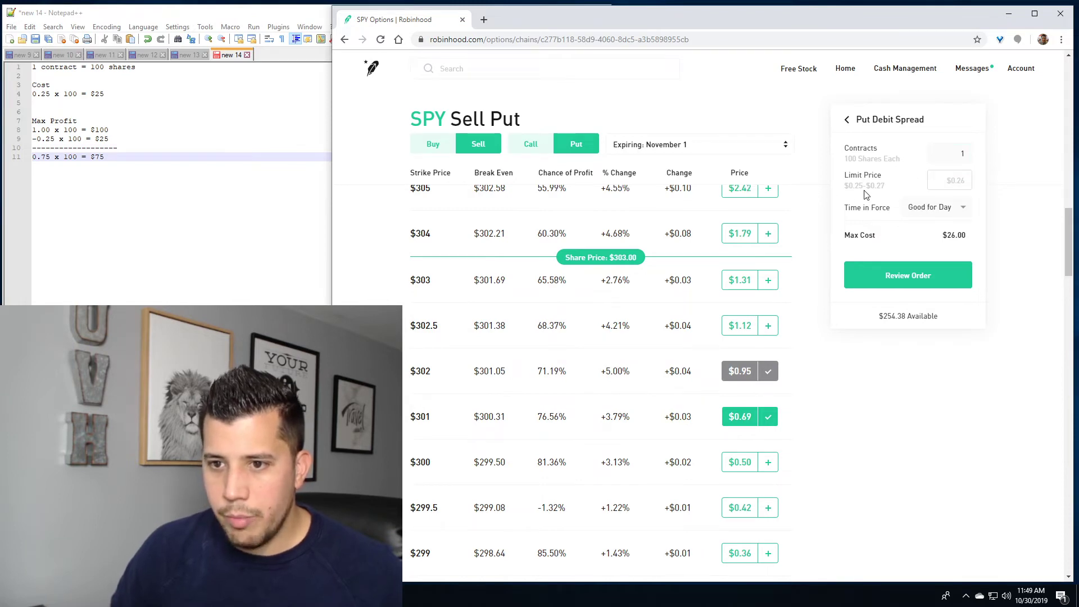
Set the spread's limit price to $0.26, then review and submit the order.
left_click(939, 181)
type("0.26")
left_click(1021, 220)
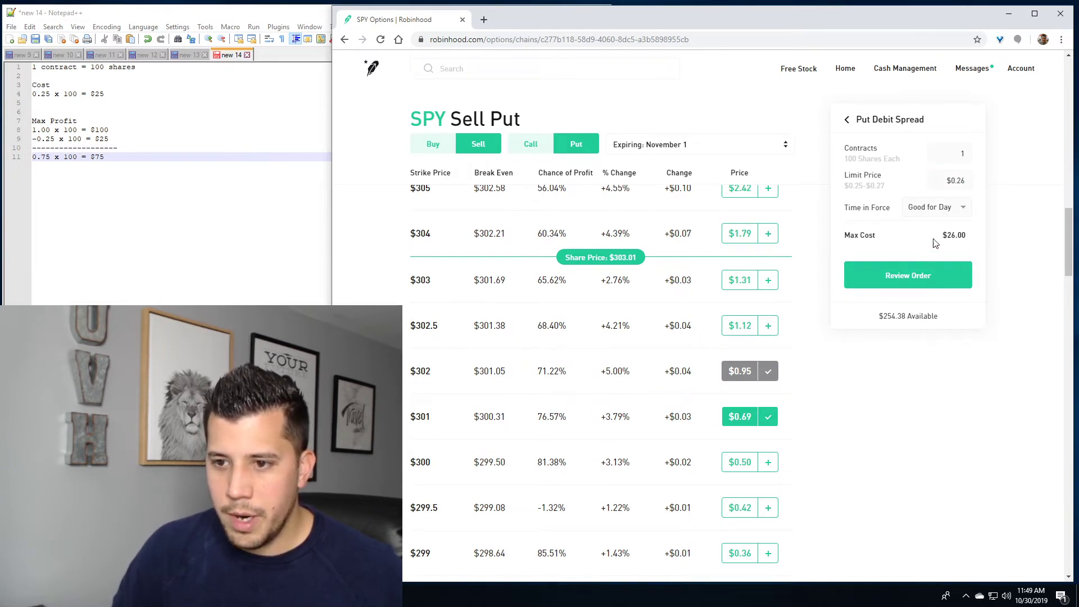
left_click(908, 278)
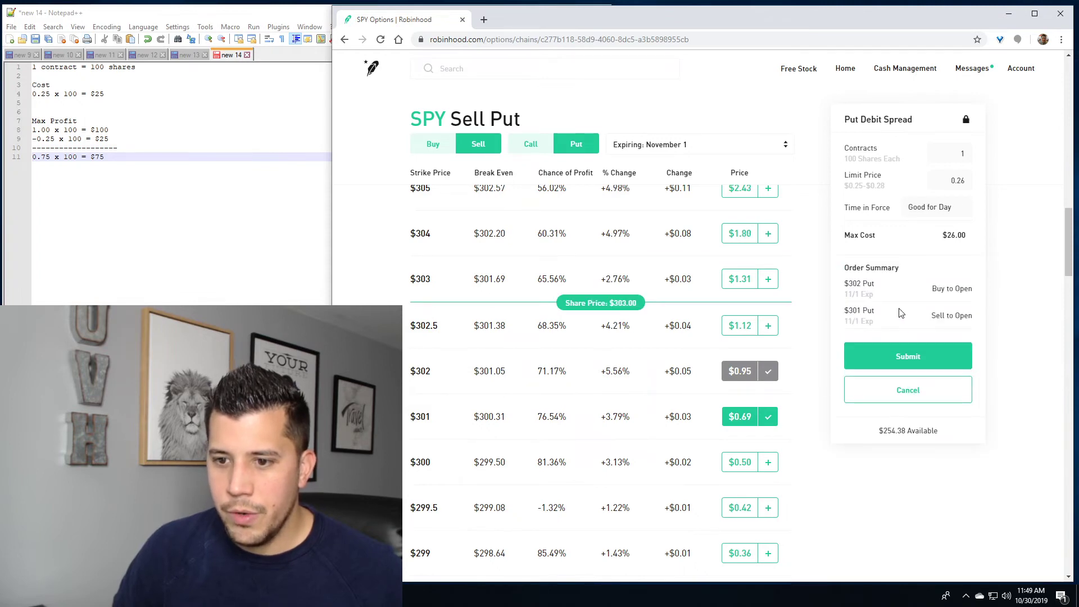
left_click(909, 357)
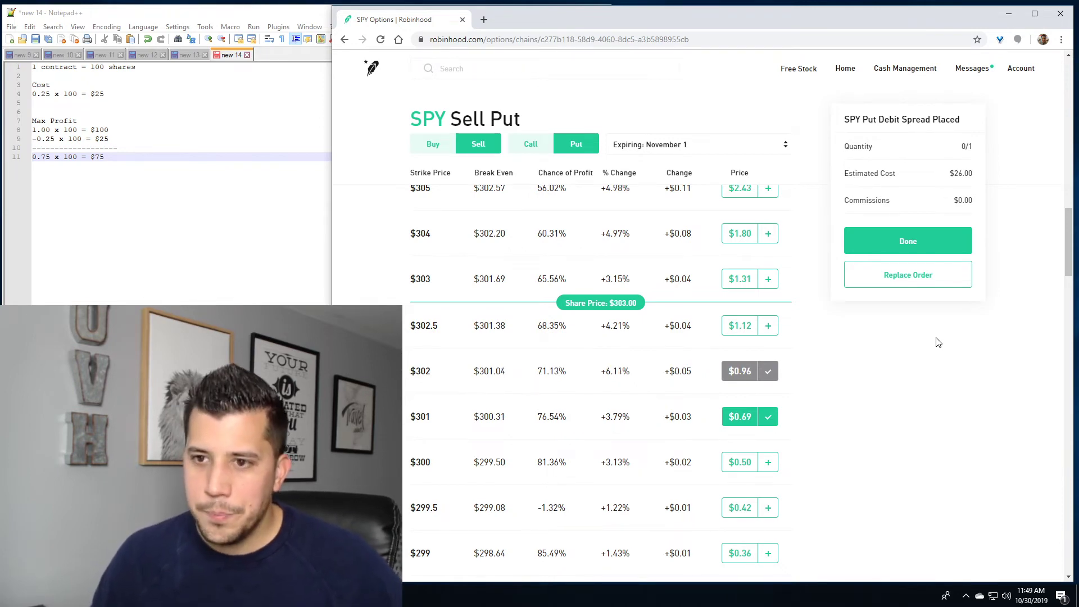
Replace the pending spread order with one at a $0.27 limit price and submit it.
scroll(922, 287, "up", 1)
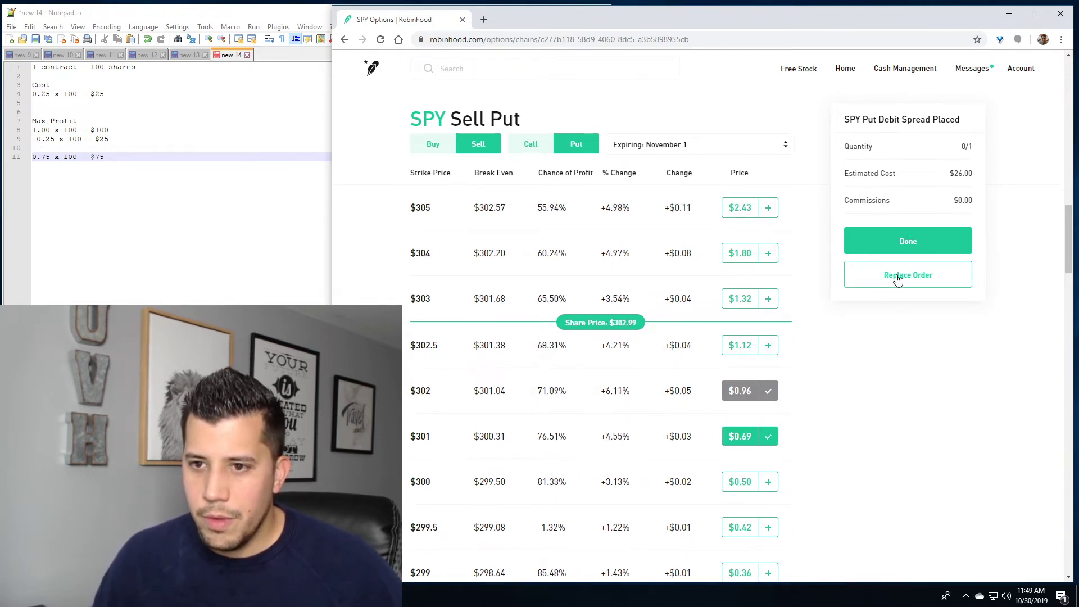
left_click(898, 276)
left_click(908, 202)
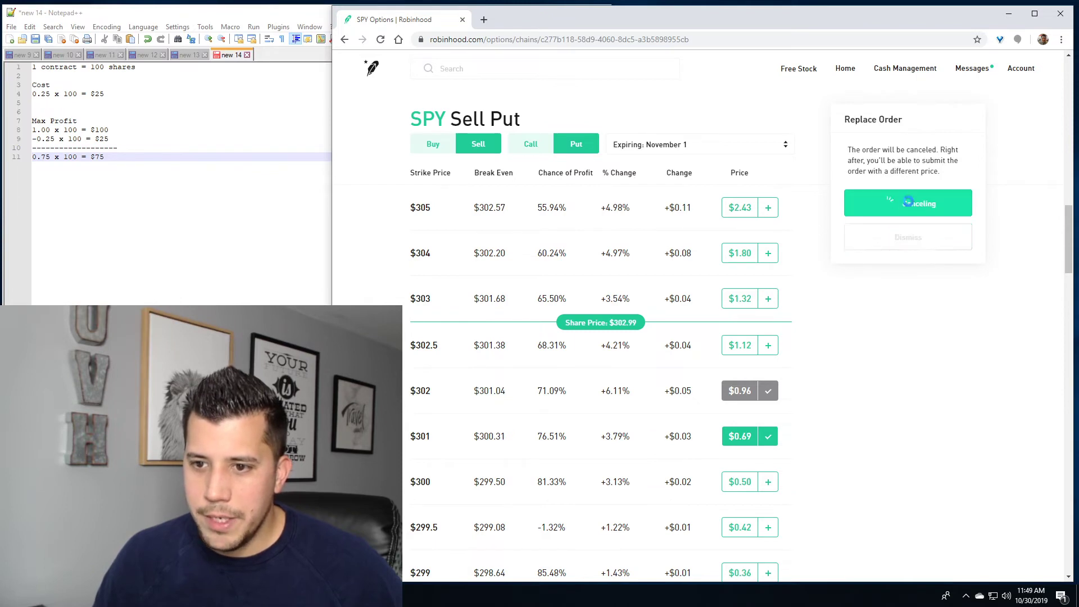
type("0.27")
left_click(896, 286)
left_click(896, 356)
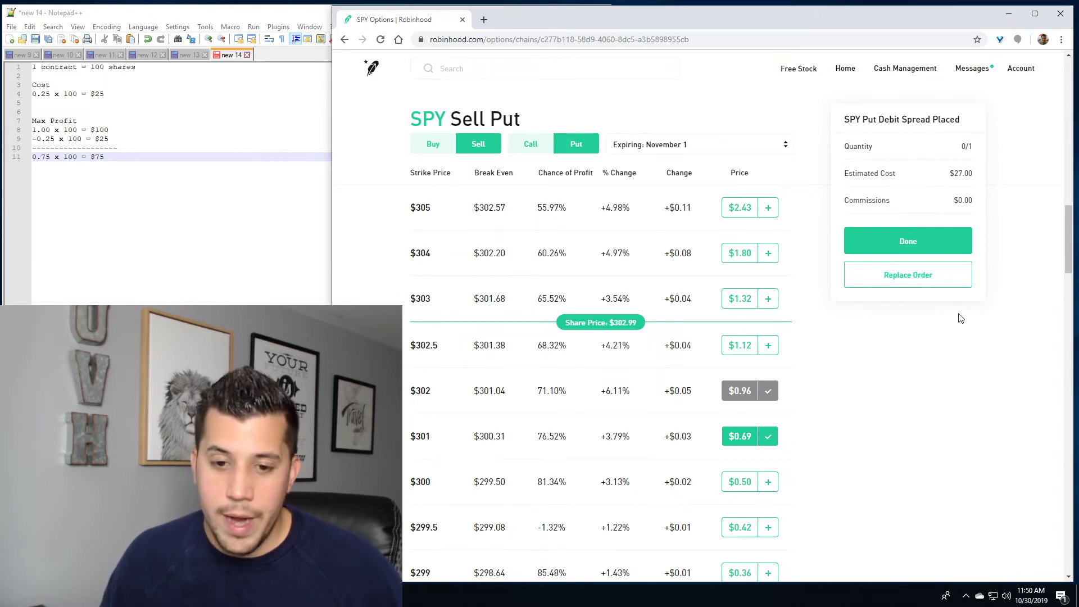
Replace the pending spread order with one at a $0.28 limit price and submit it.
scroll(940, 319, "down", 1)
left_click(898, 274)
left_click(900, 203)
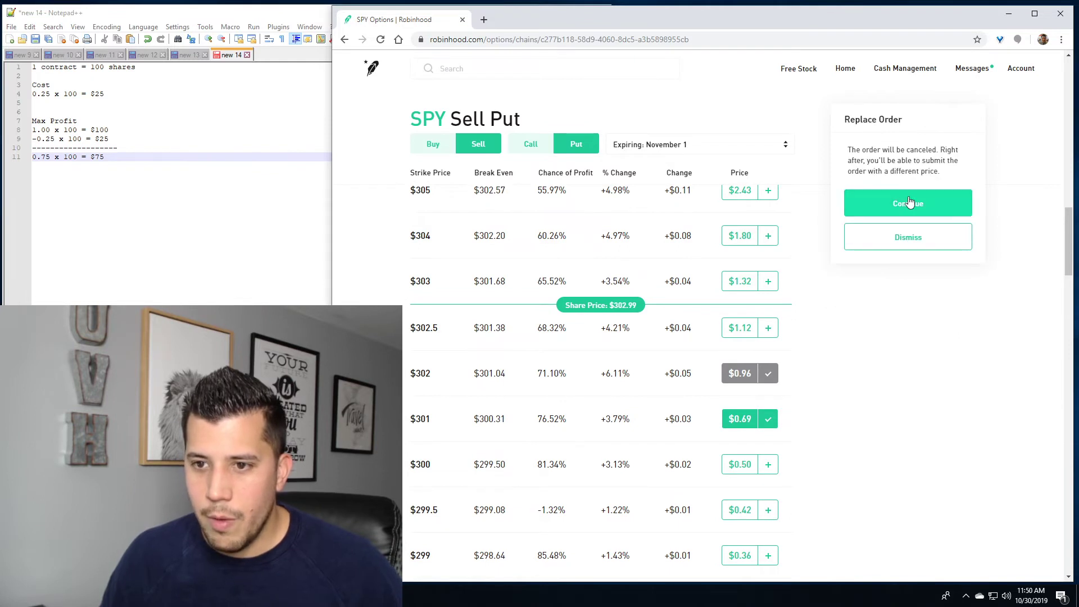
type("0.28")
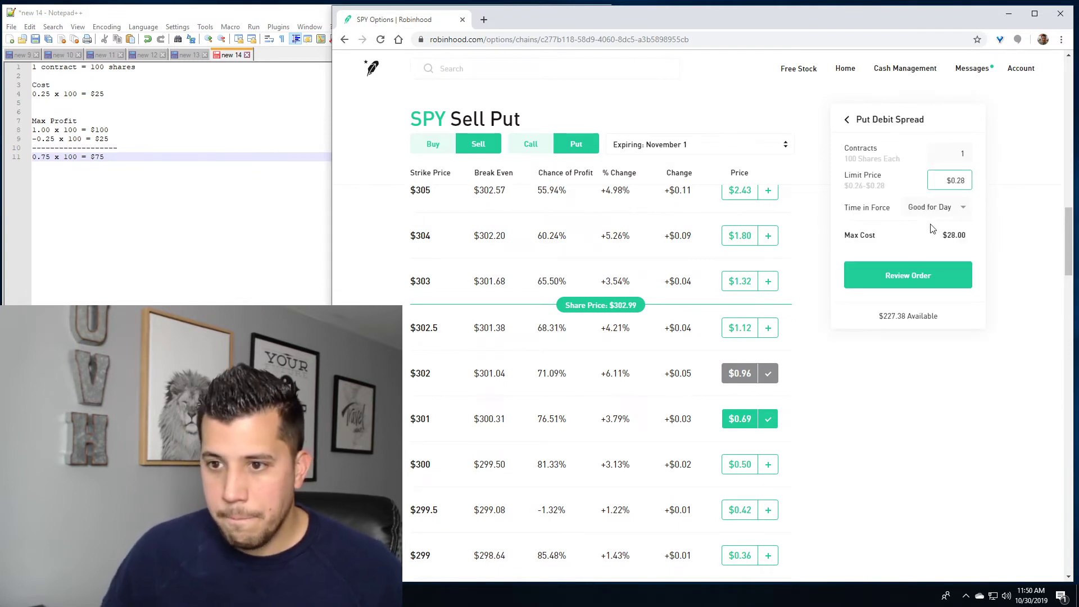
left_click(902, 281)
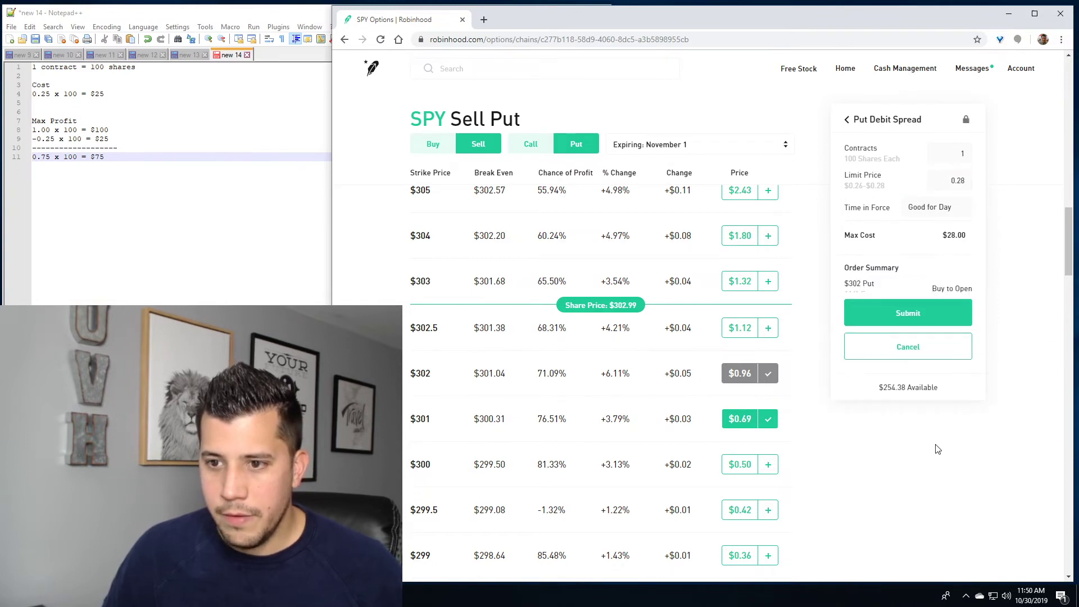
left_click(911, 354)
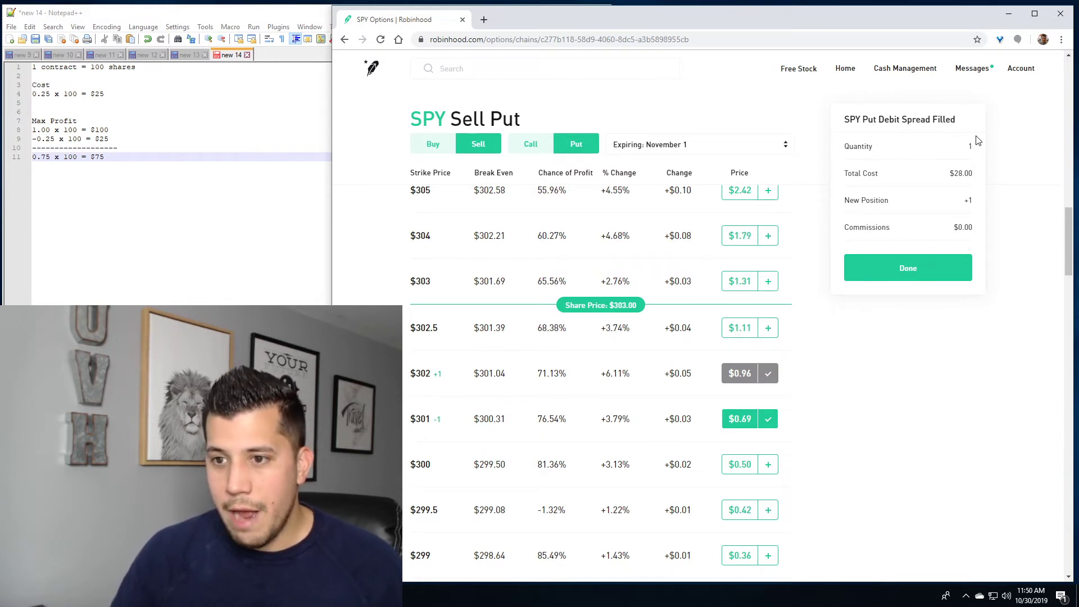
Return to the portfolio and open the SPY $302 / $301 Puts position.
left_click(369, 77)
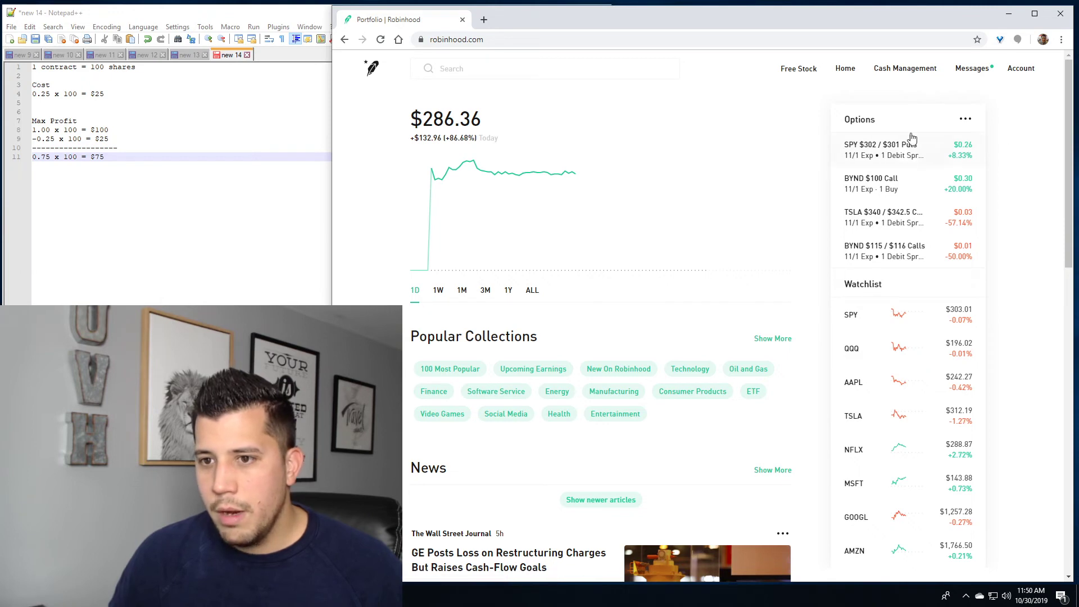
left_click(905, 152)
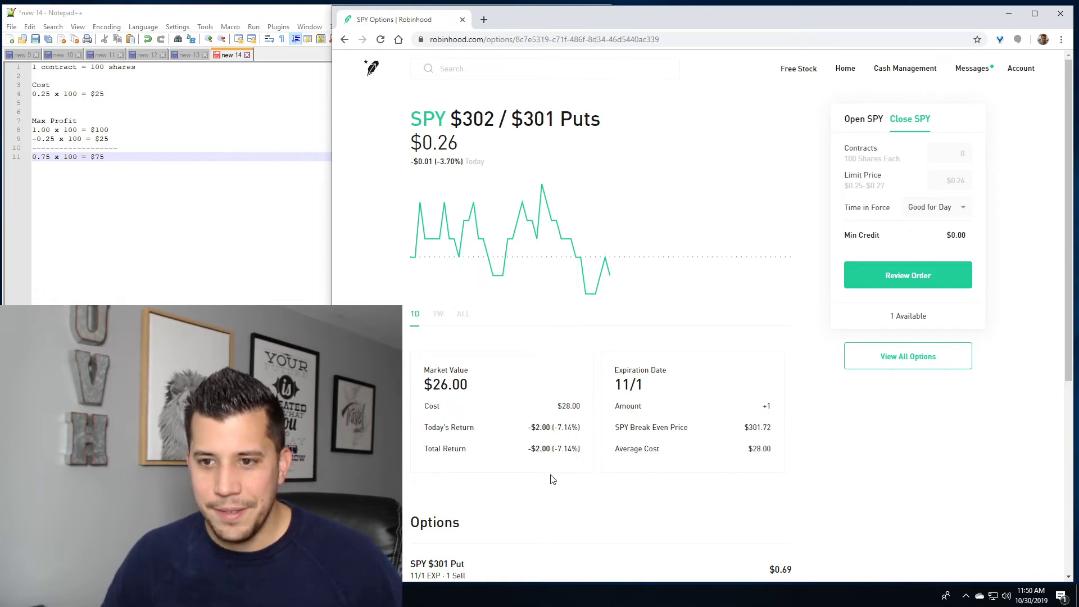
left_click(943, 150)
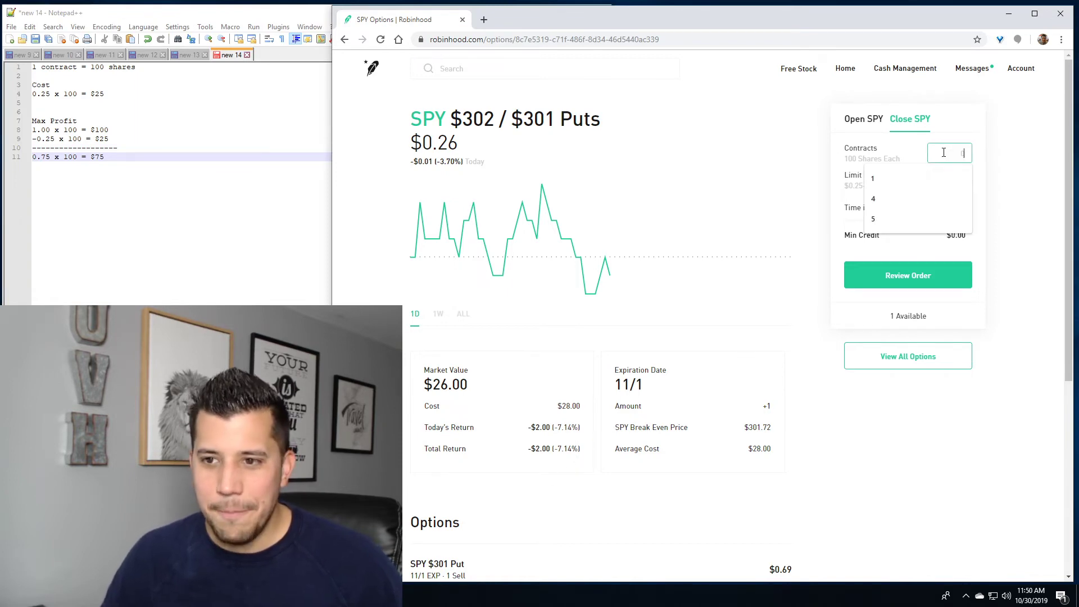
type("1")
triple_click(1000, 176)
left_click(1001, 186)
left_click(968, 152)
key("BackSpace")
left_click(1019, 167)
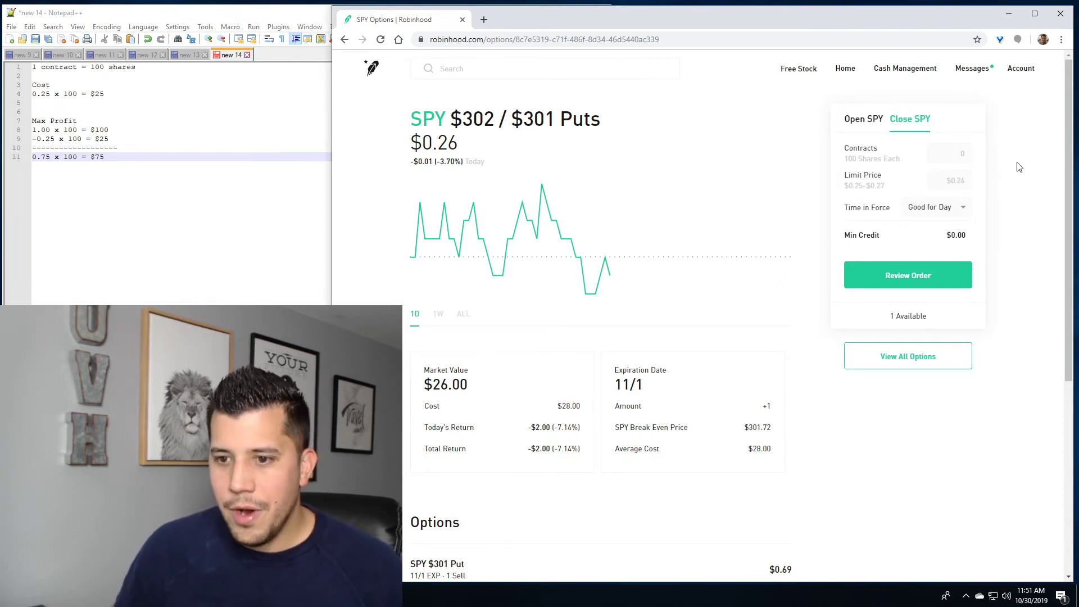
Set the order for closing the SPY put spread to 1 contract, and briefly compare it with the opening order.
left_click(951, 160)
type("1")
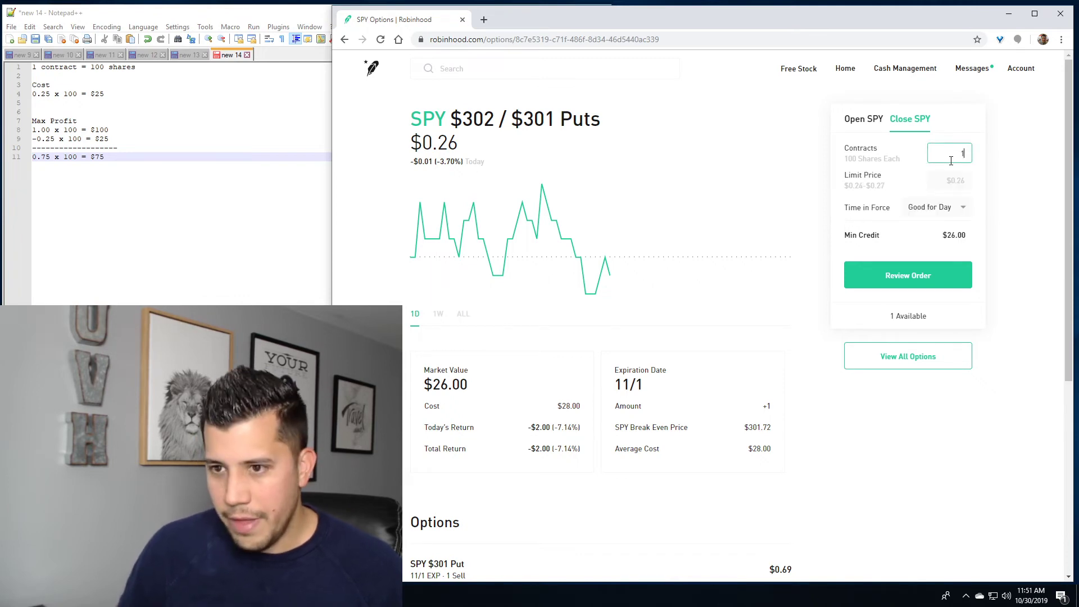
left_click(1011, 202)
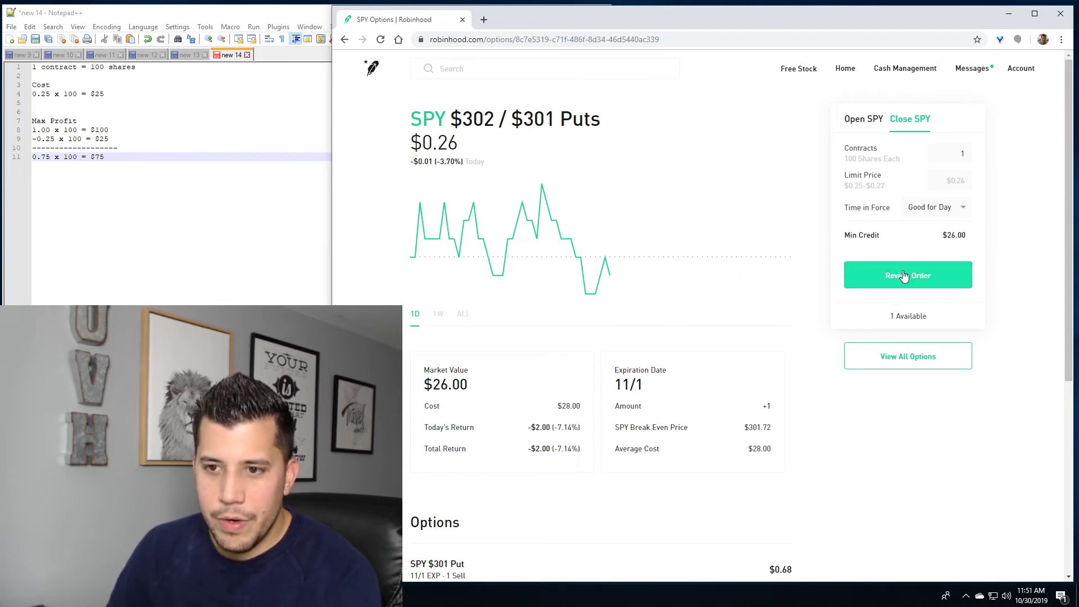
left_click(881, 132)
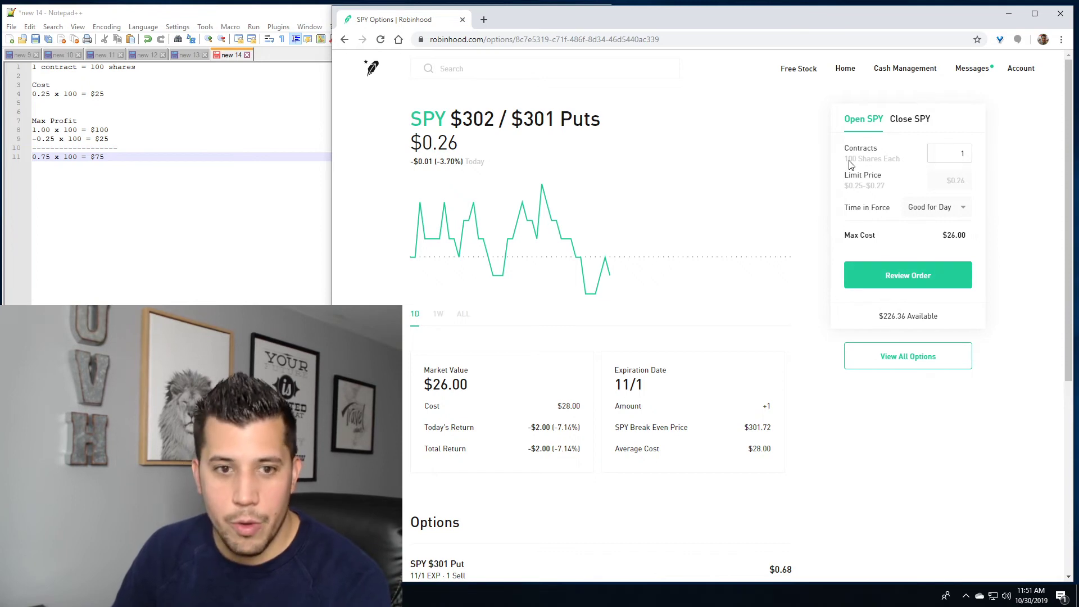
left_click(902, 119)
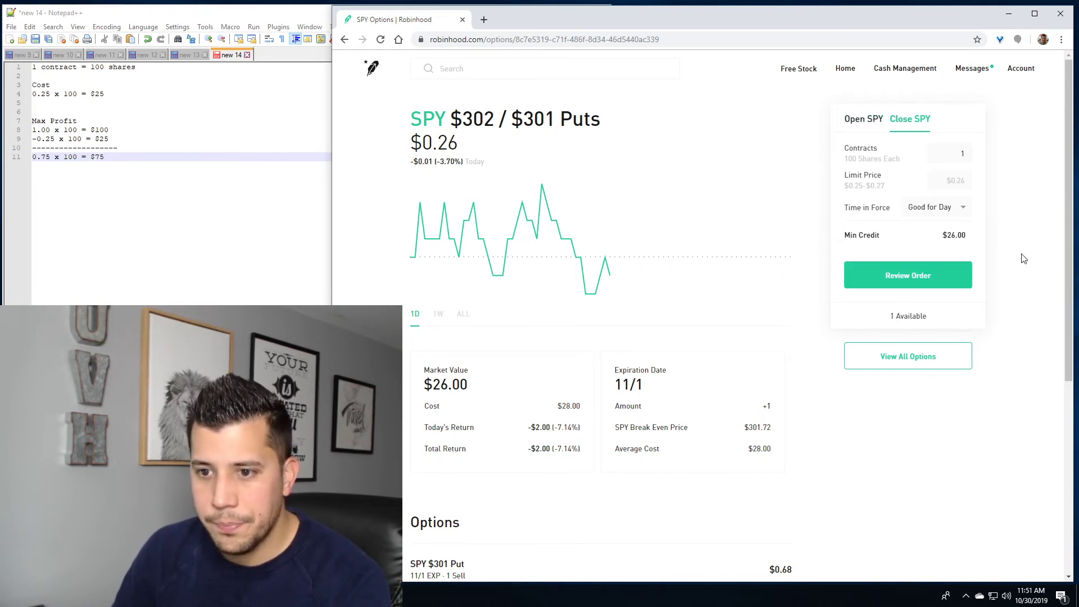
Review and submit the order to close 1 SPY put debit spread at a $0.26 limit price.
left_click(918, 279)
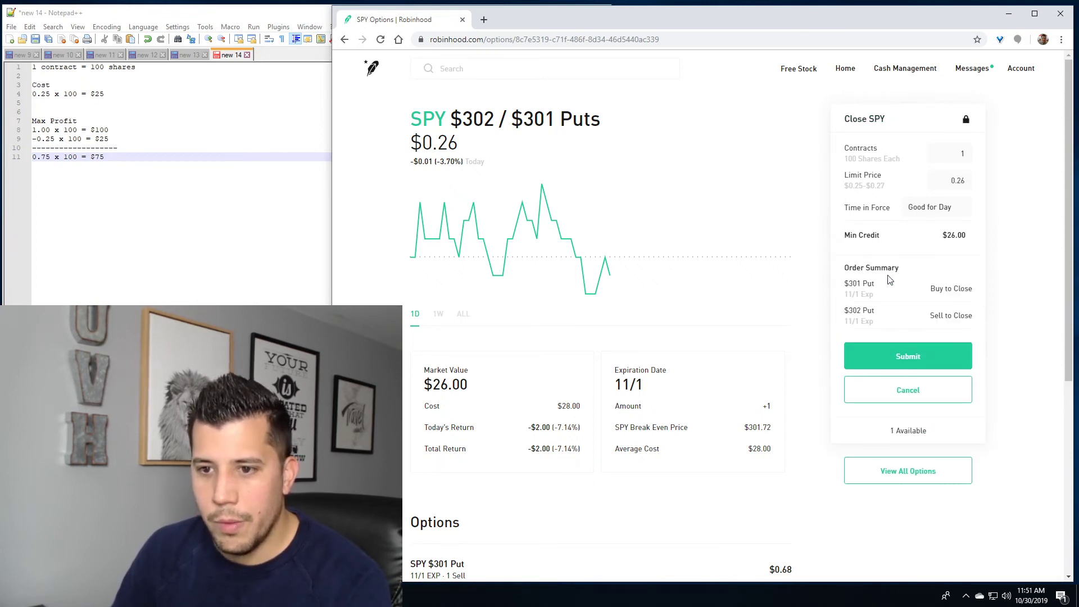
left_click(917, 356)
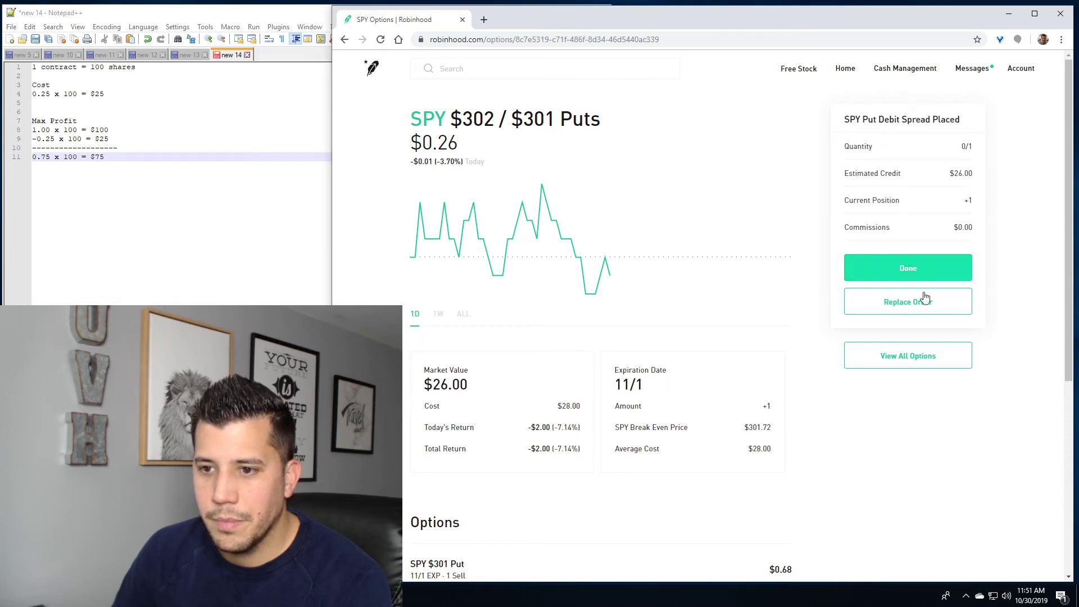
Replace the pending closing order with one at a $0.25 limit price and submit it.
left_click(915, 308)
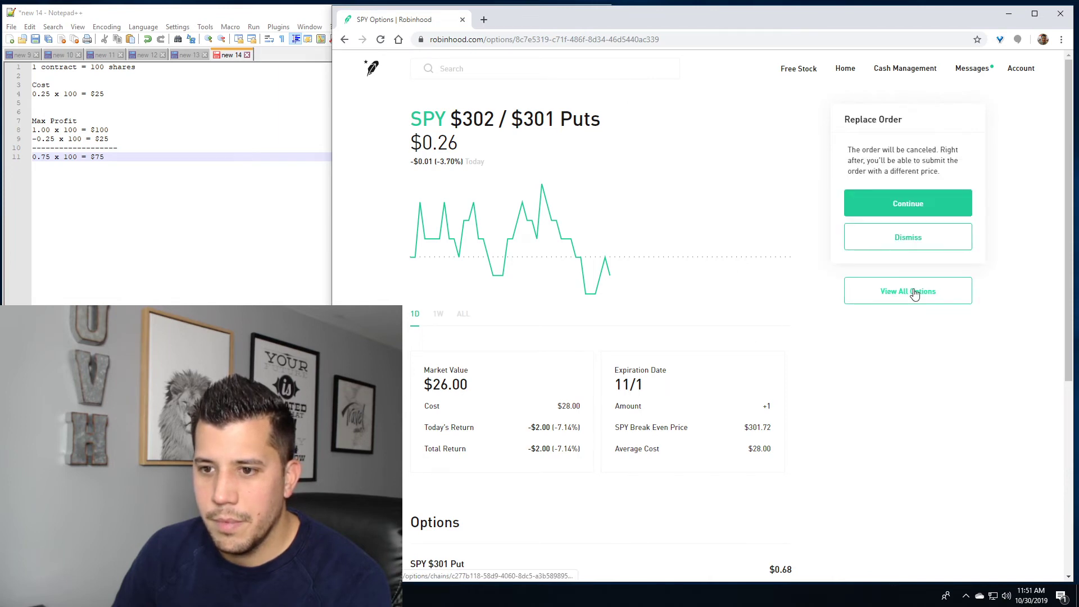
left_click(901, 210)
type("0.25")
left_click(950, 270)
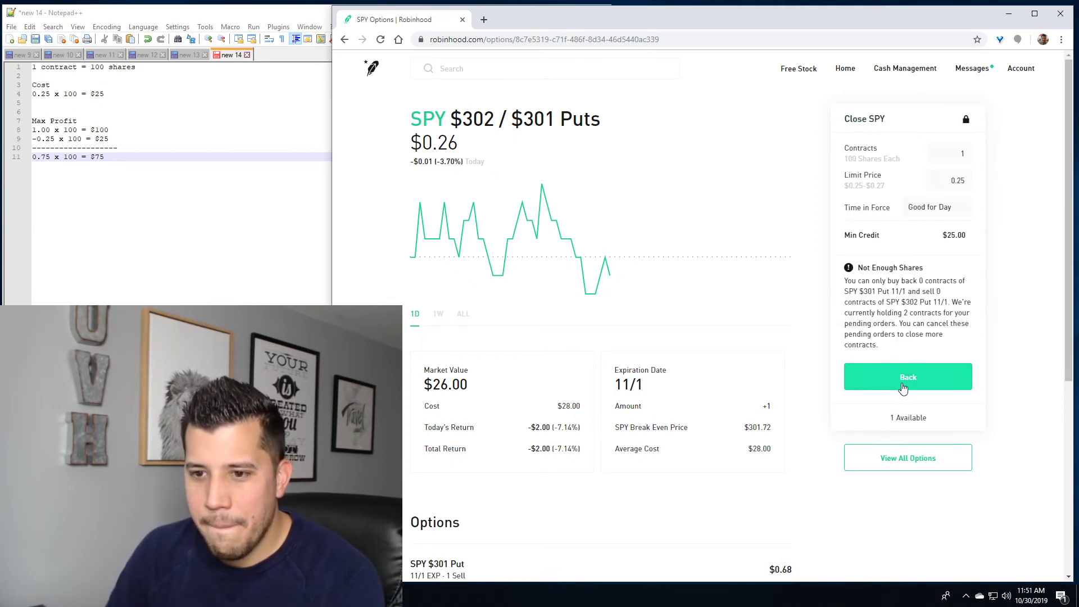
left_click(905, 381)
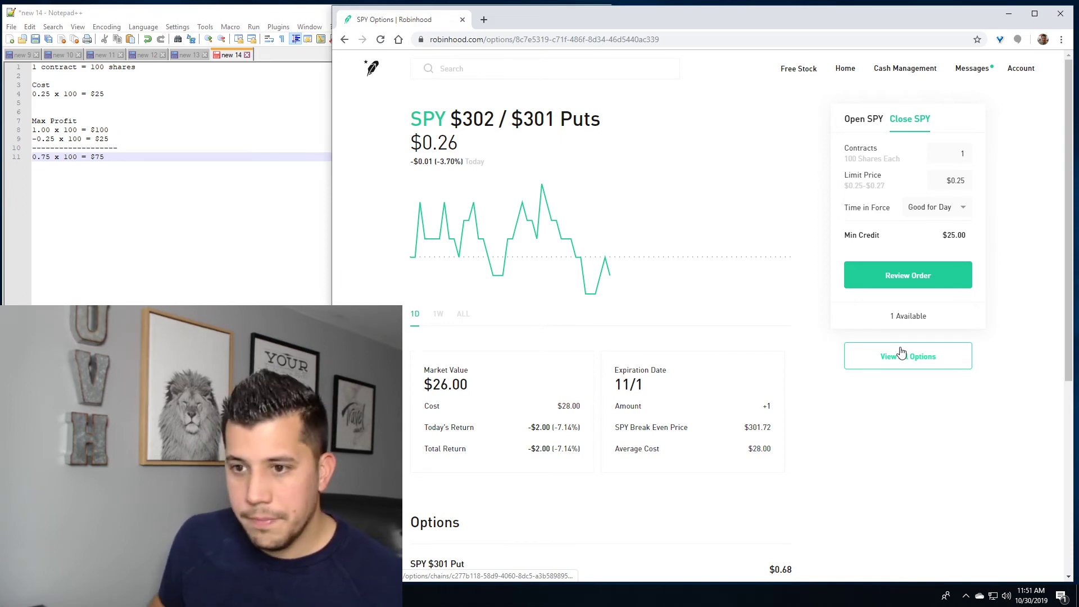
left_click(937, 285)
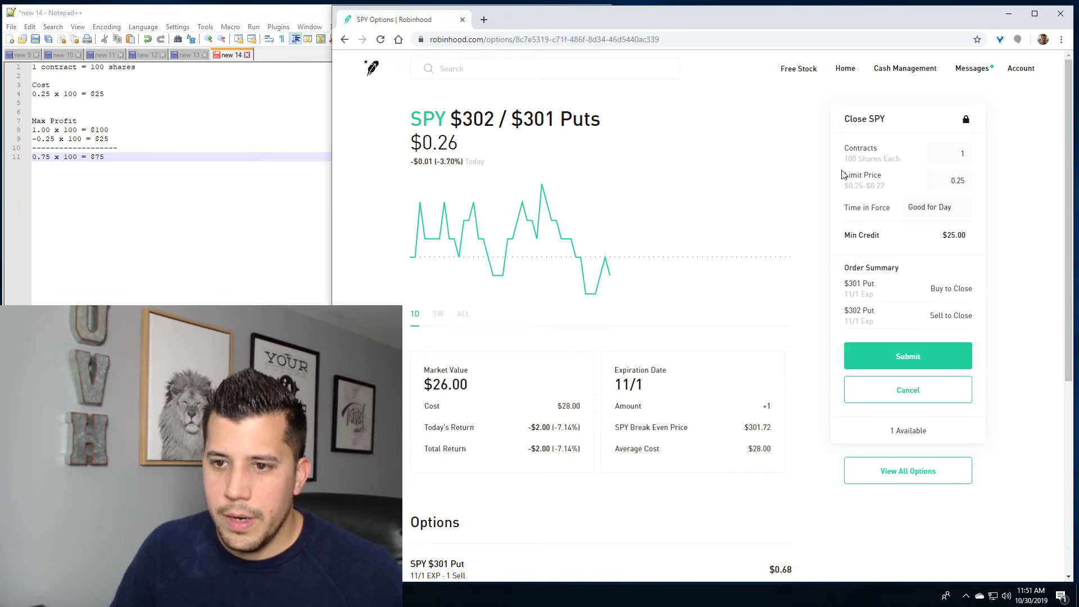
left_click(921, 362)
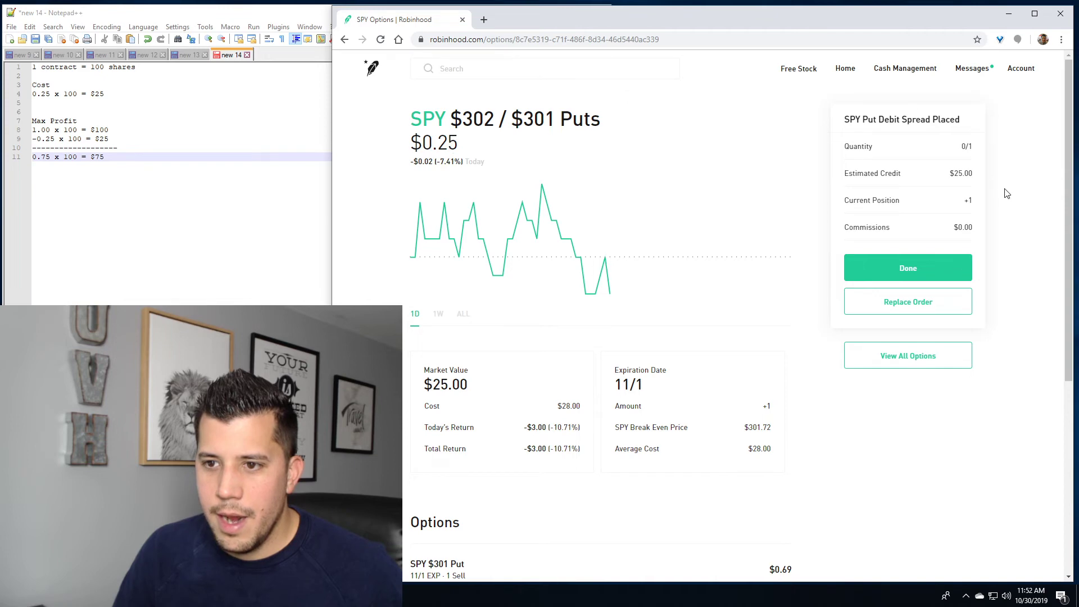
Try to replace the submitted $0.25 closing order once more.
left_click(898, 315)
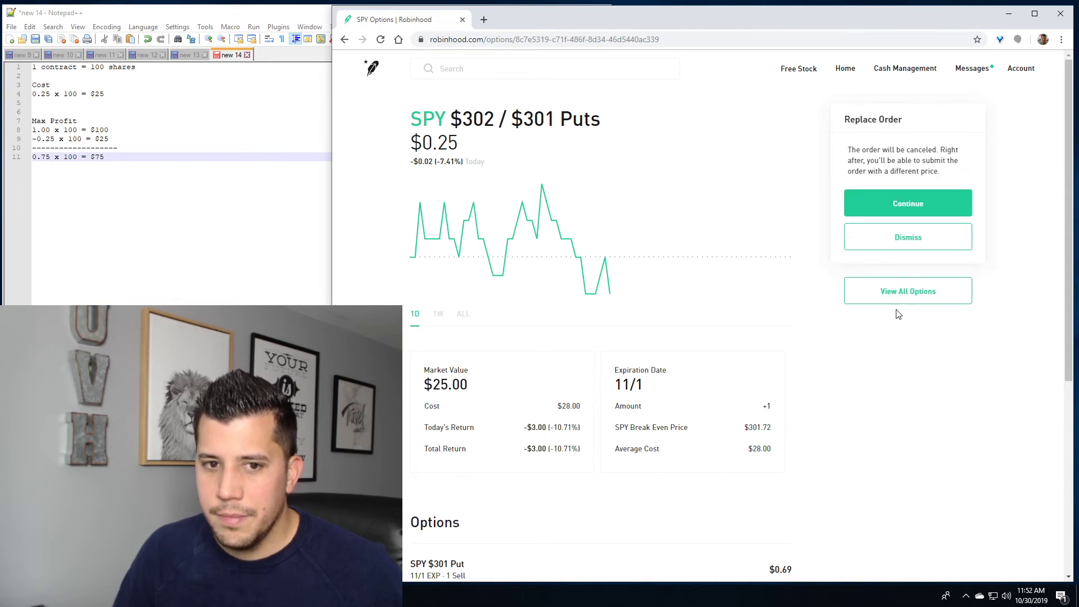
left_click(927, 215)
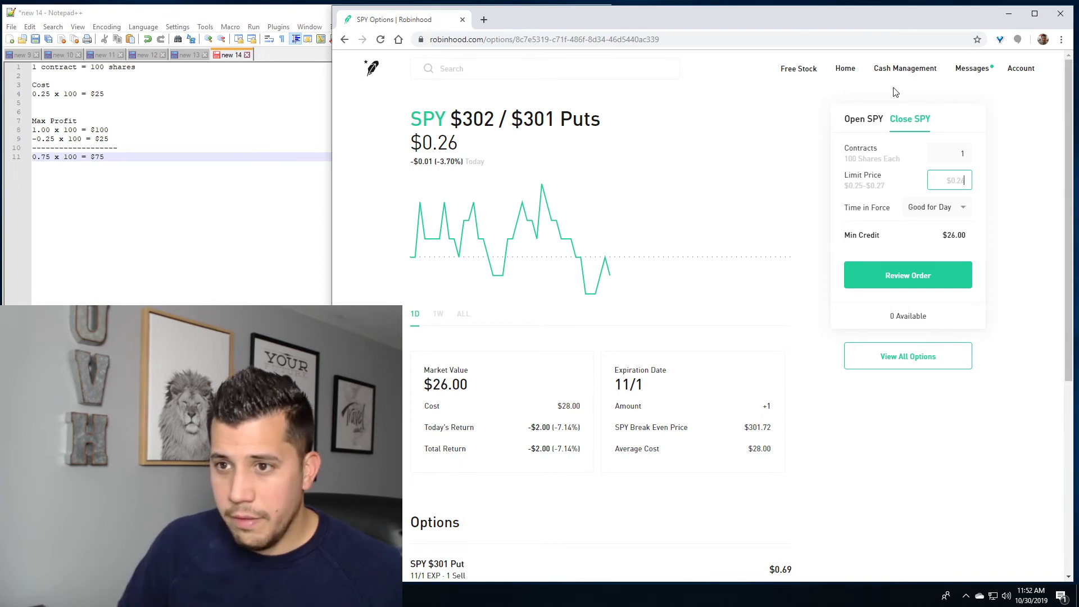
Check the portfolio's option positions and read the SPDR S&P 500 ETF messages about the spread's opening and closing orders.
left_click(963, 72)
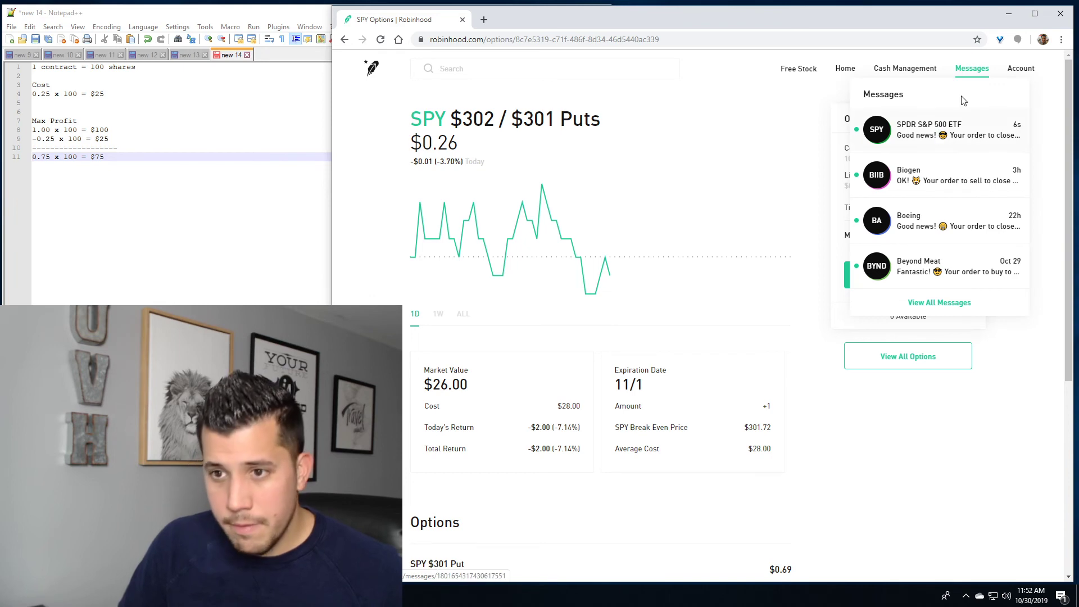
left_click(978, 70)
left_click(376, 79)
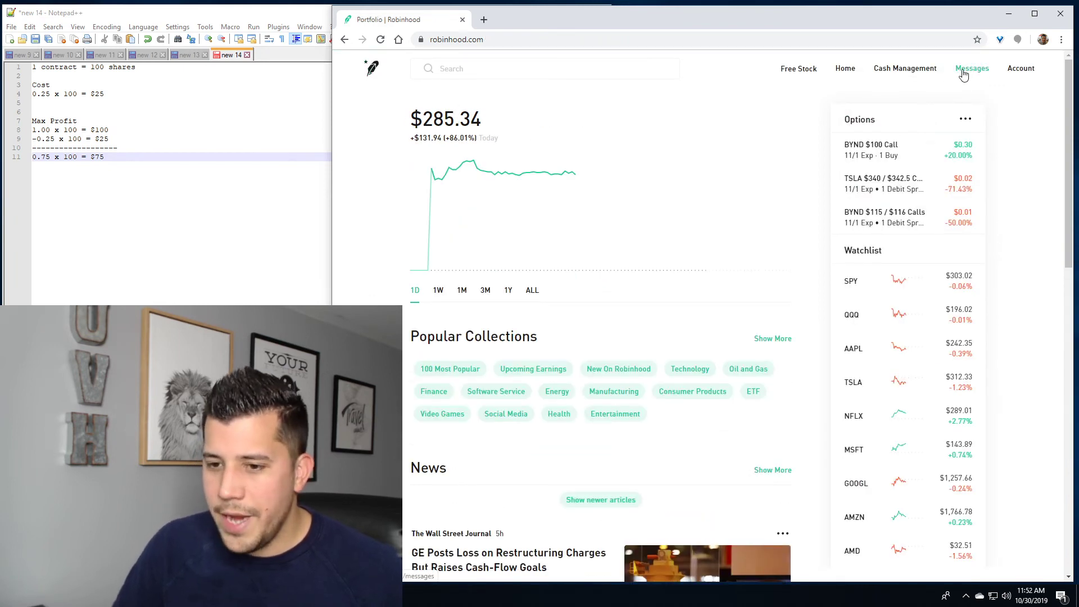
mouse_move(962, 71)
left_click(940, 135)
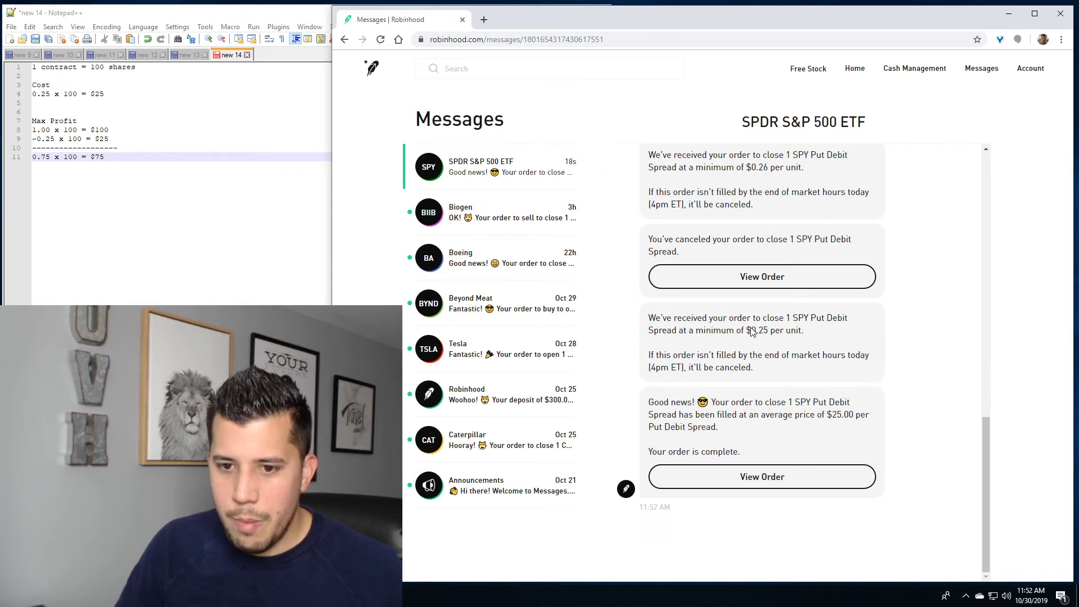
scroll(769, 336, "up", 2)
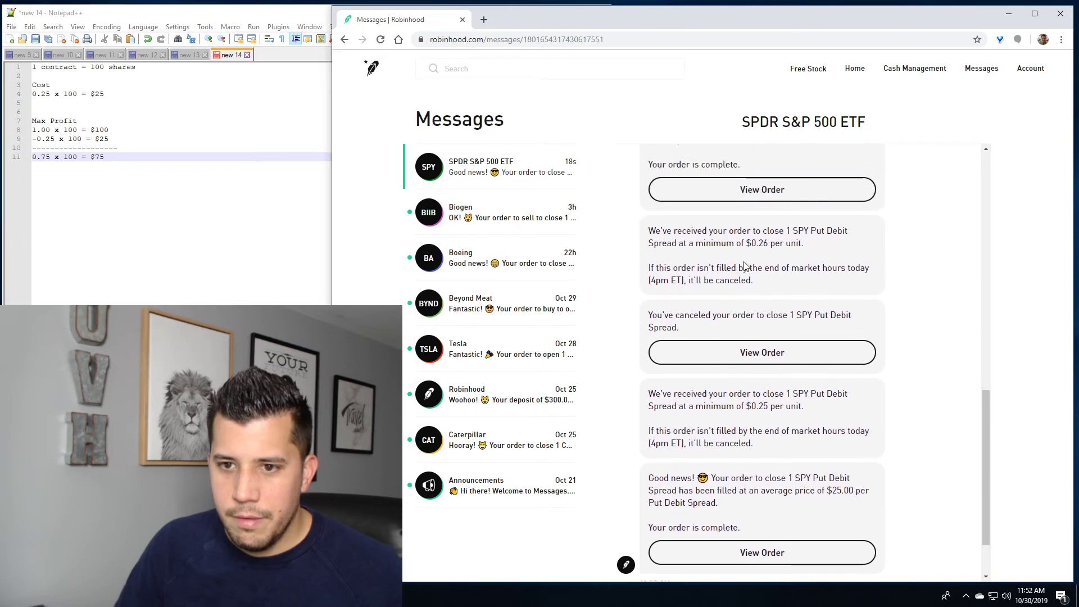
scroll(749, 302, "down", 2)
scroll(749, 303, "up", 2)
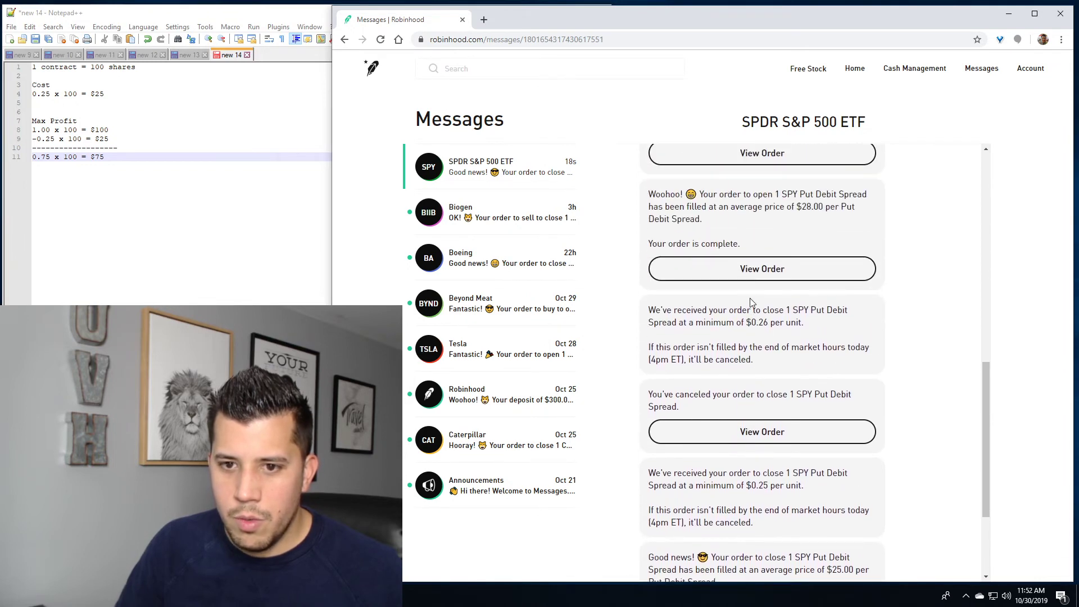
scroll(771, 419, "down", 3)
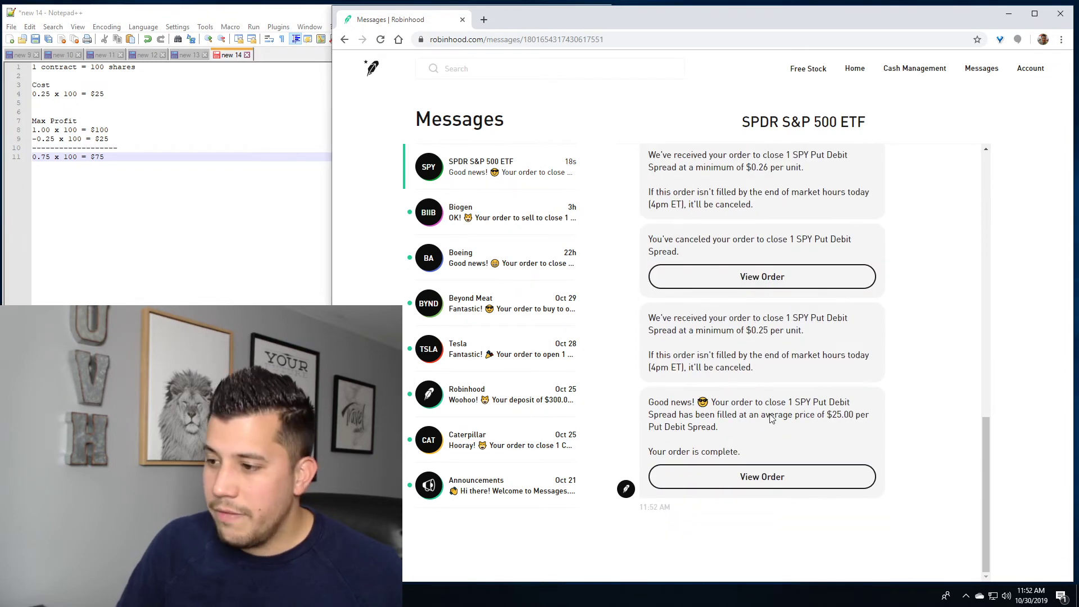
scroll(798, 423, "up", 1)
scroll(799, 421, "down", 1)
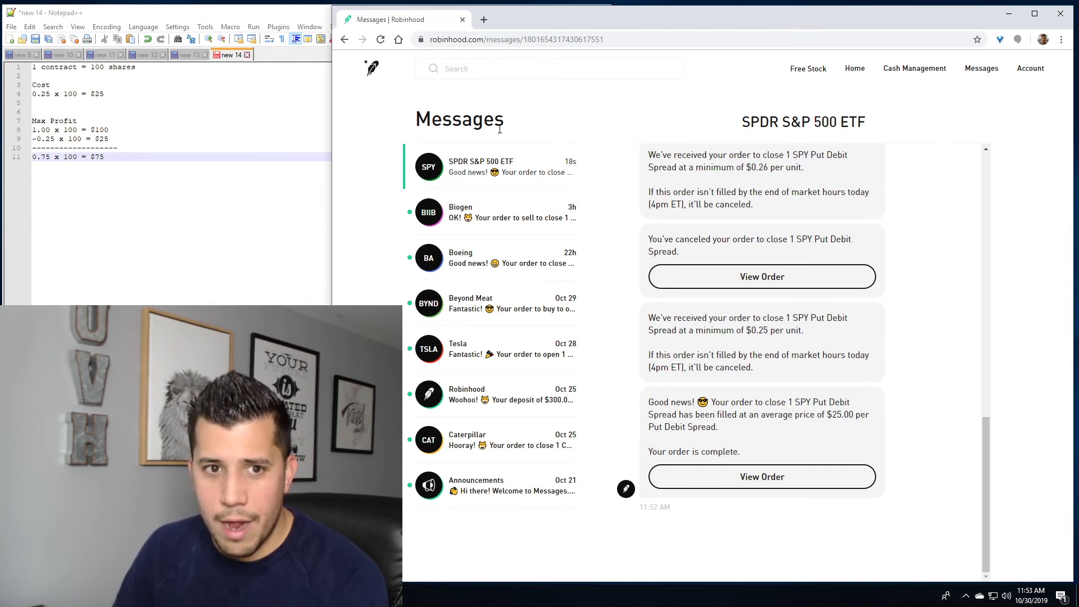
Return to the portfolio, search for spy, and open the options chain of the SPDR S&P 500 ETF.
left_click(372, 68)
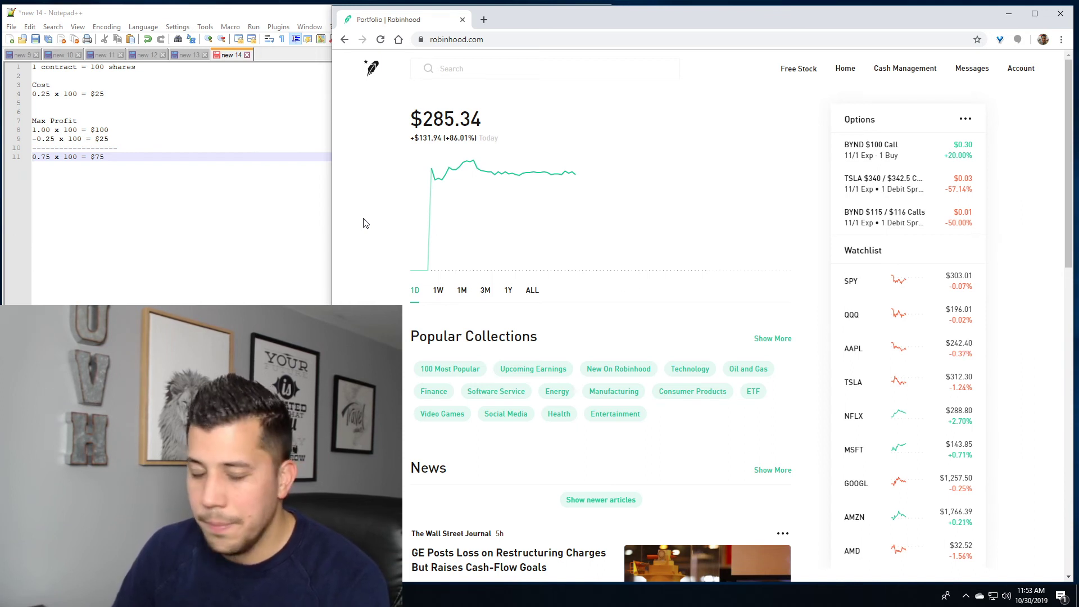
left_click(588, 66)
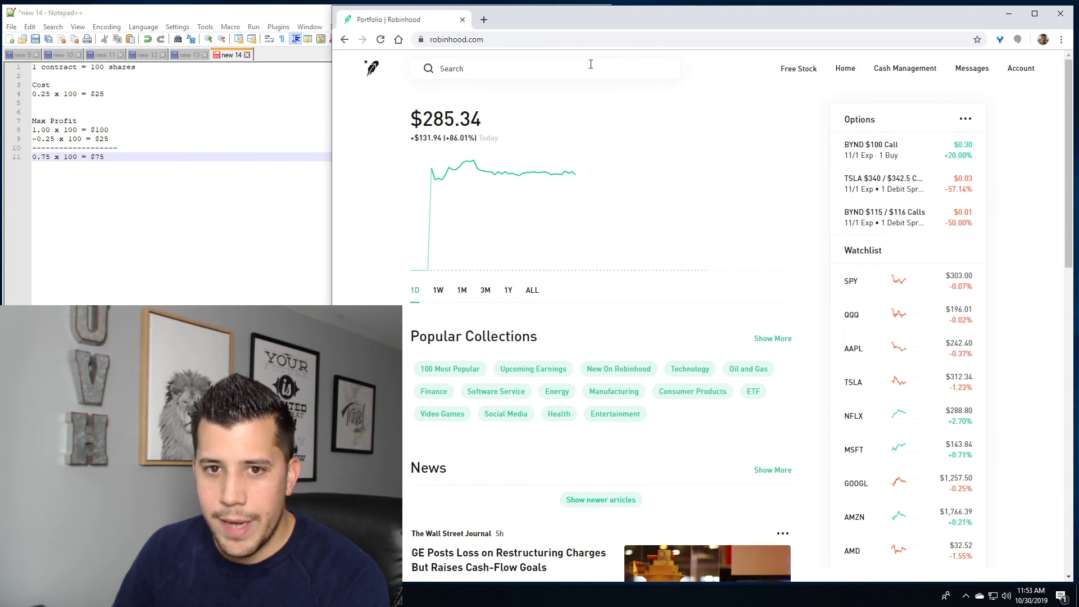
type("s")
key("BackSpace")
type("spy")
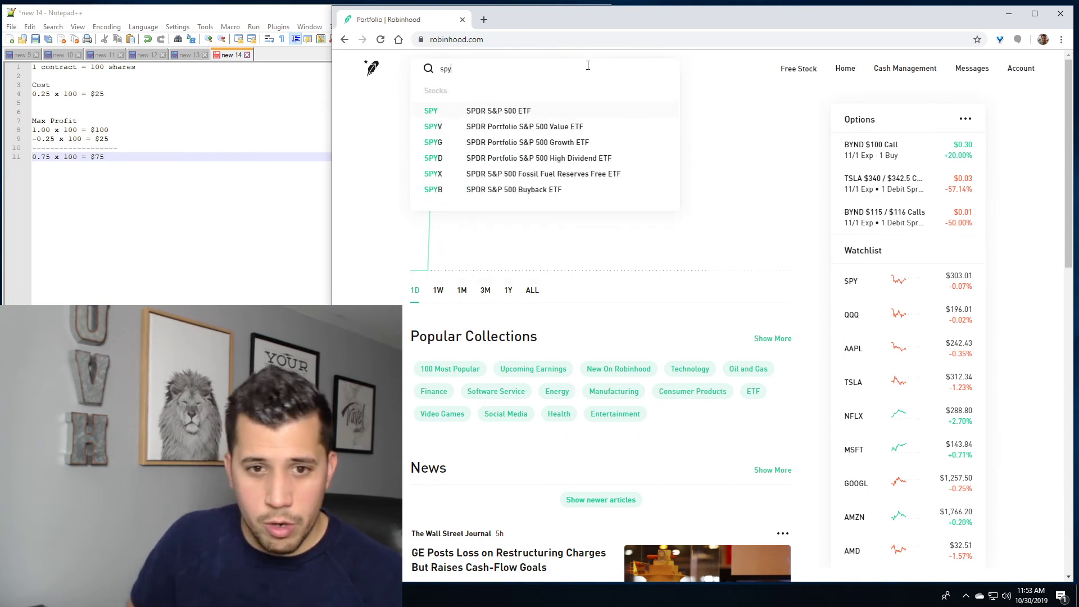
left_click(489, 112)
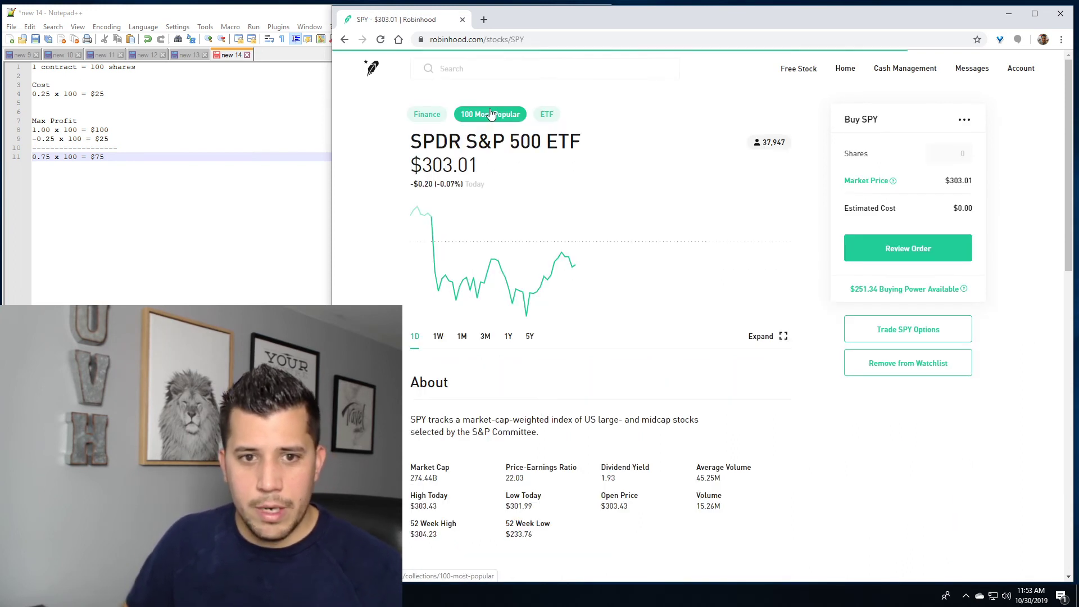
left_click(890, 331)
Switch the SPY options chain expiring November 1 to puts, leaving no call selected.
scroll(641, 343, "up", 1)
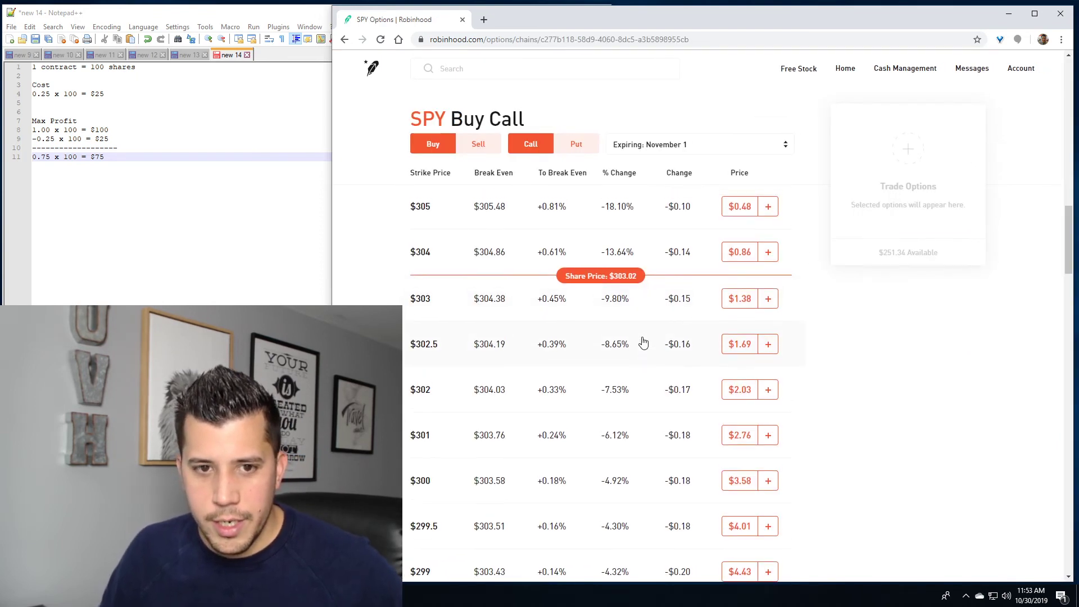
scroll(641, 336, "down", 3)
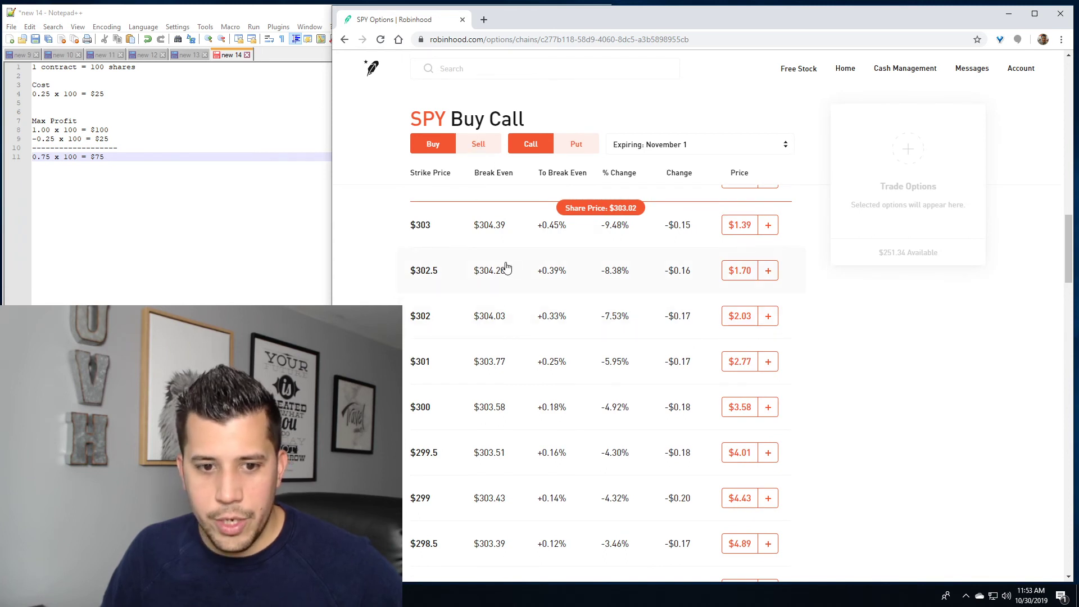
left_click(735, 350)
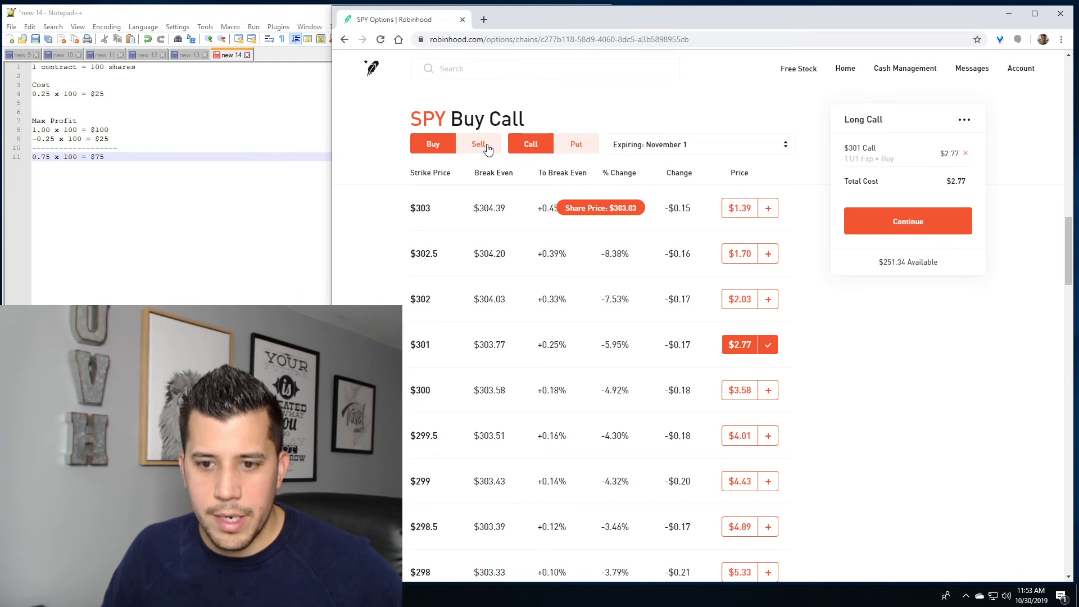
left_click(966, 157)
left_click(578, 143)
scroll(477, 220, "down", 3)
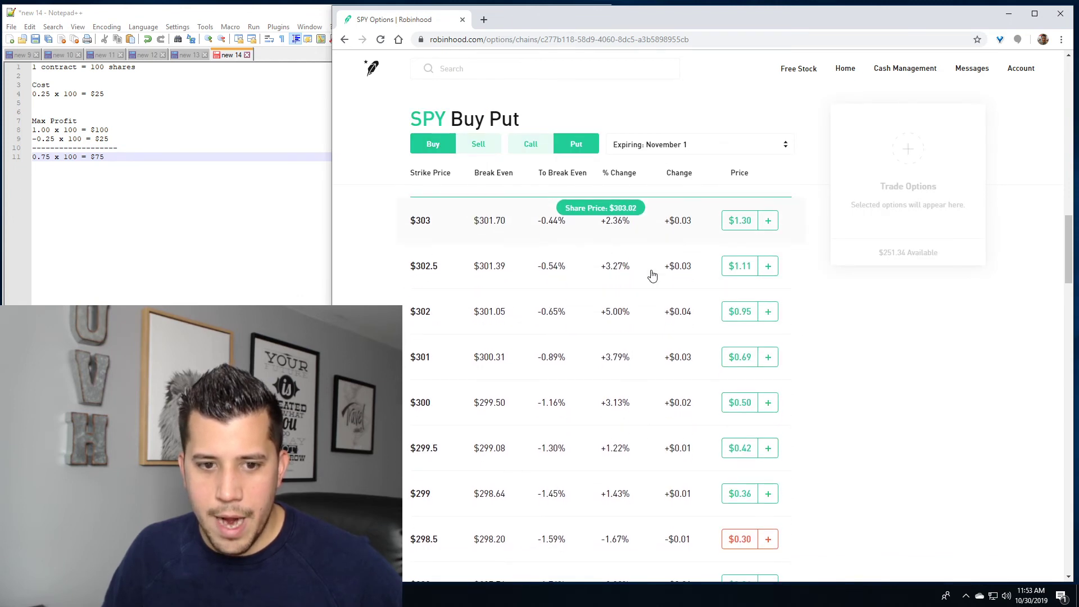
left_click(737, 285)
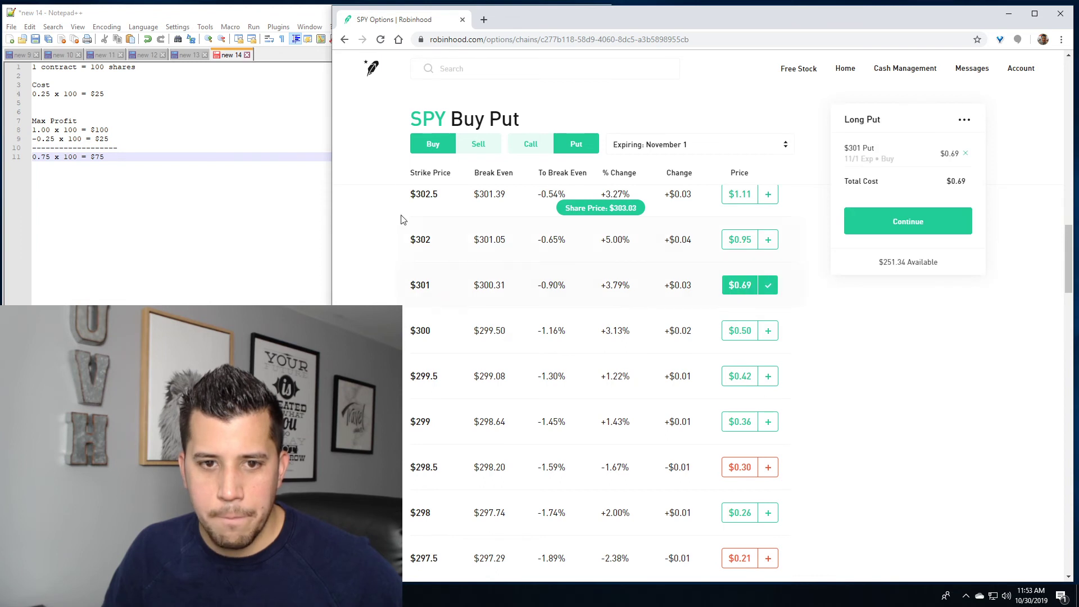
left_click(477, 144)
scroll(567, 284, "down", 5)
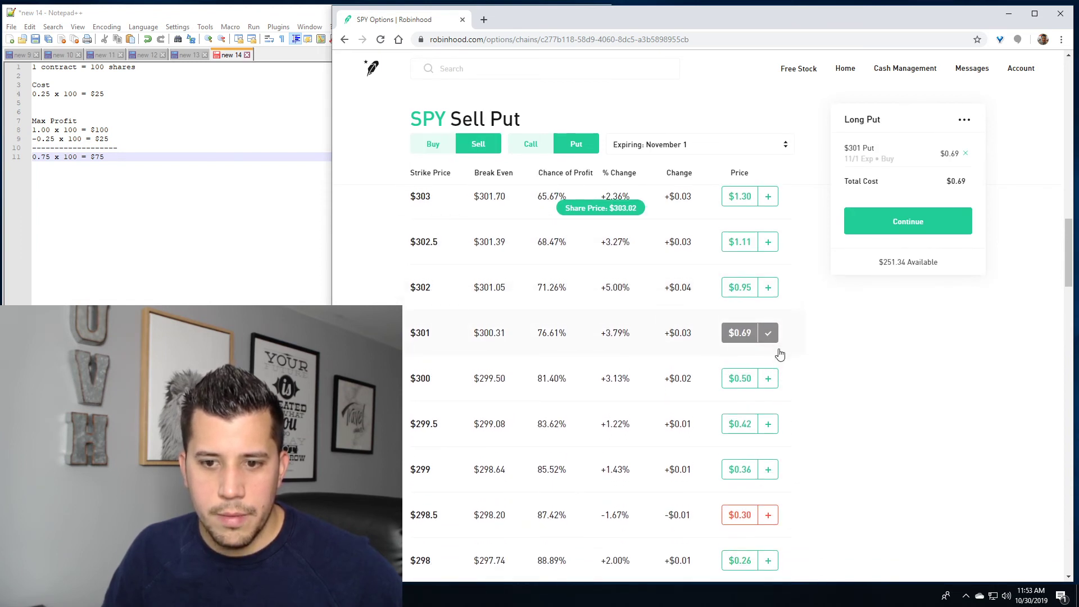
left_click(966, 155)
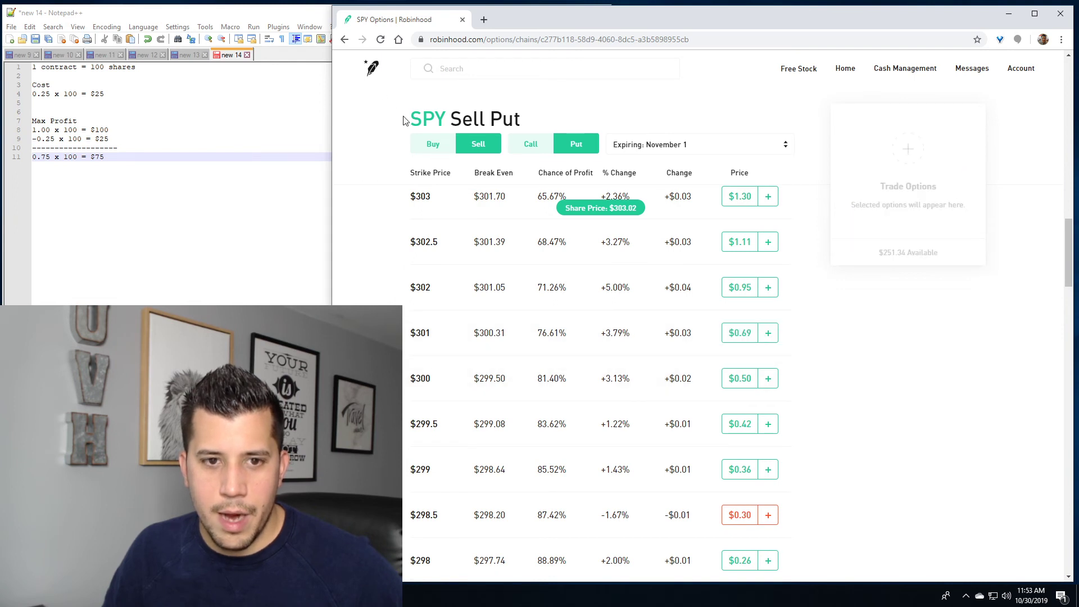
Build a SPY put debit spread expiring November 1 by buying the $302 put and selling the $300 put.
left_click(433, 144)
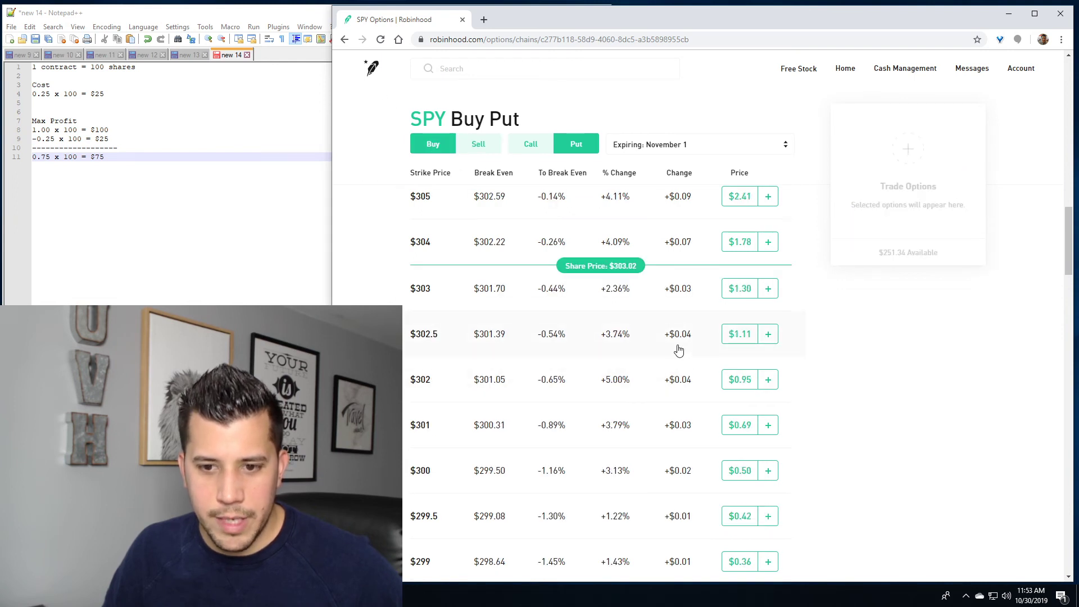
left_click(768, 368)
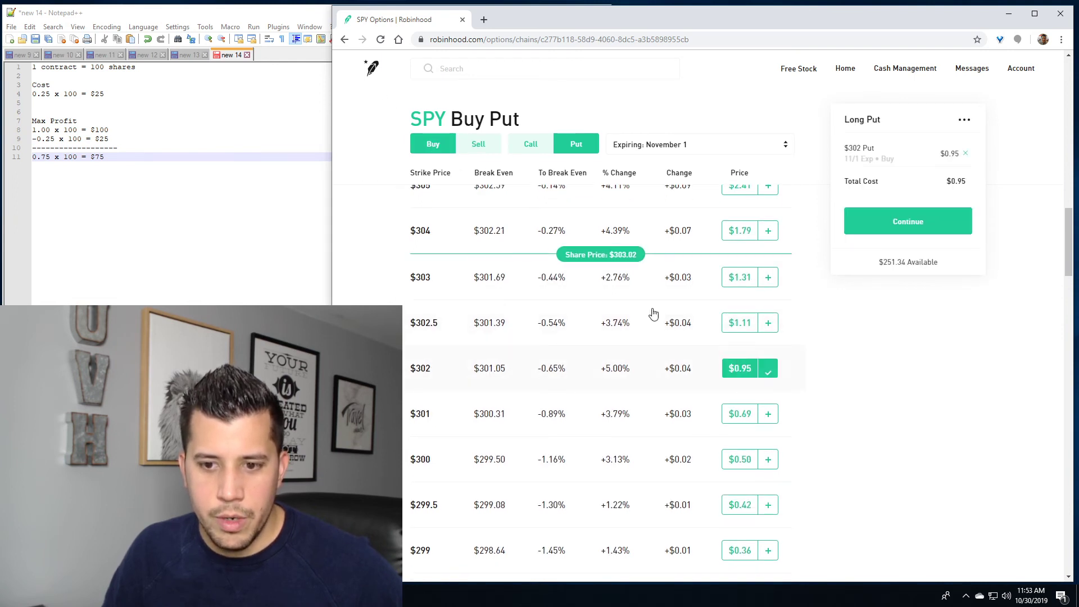
left_click(476, 145)
scroll(586, 261, "down", 2)
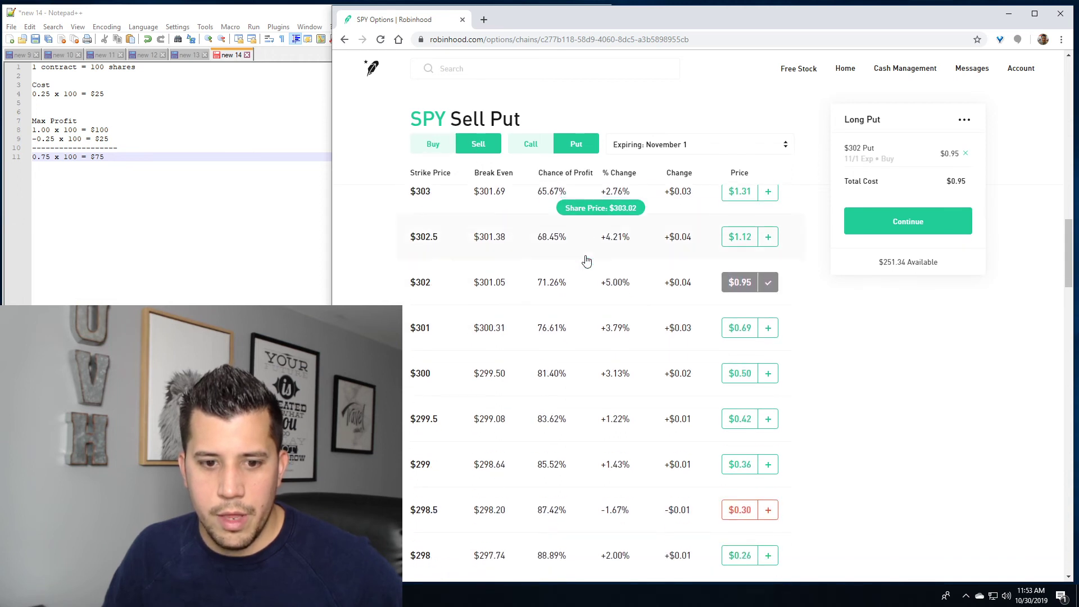
left_click(769, 375)
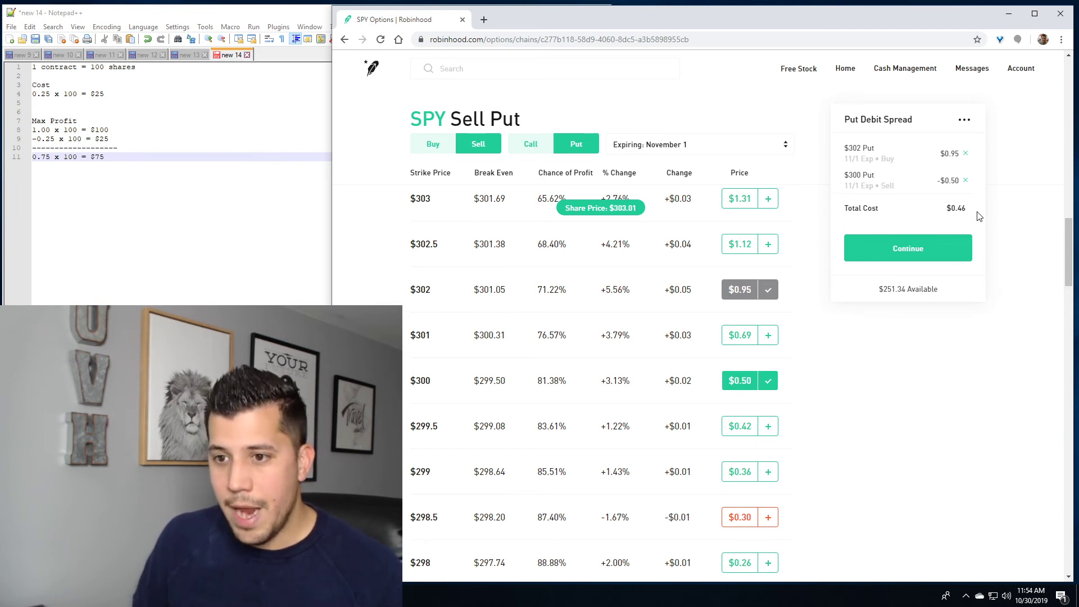
Switch to the Notepad++ notes and, below the existing calculation, start a subtraction with 2.00, -0.45 and a dashed line beneath.
left_click(116, 255)
key("Return")
key("Return")
key("Return")
key("Return")
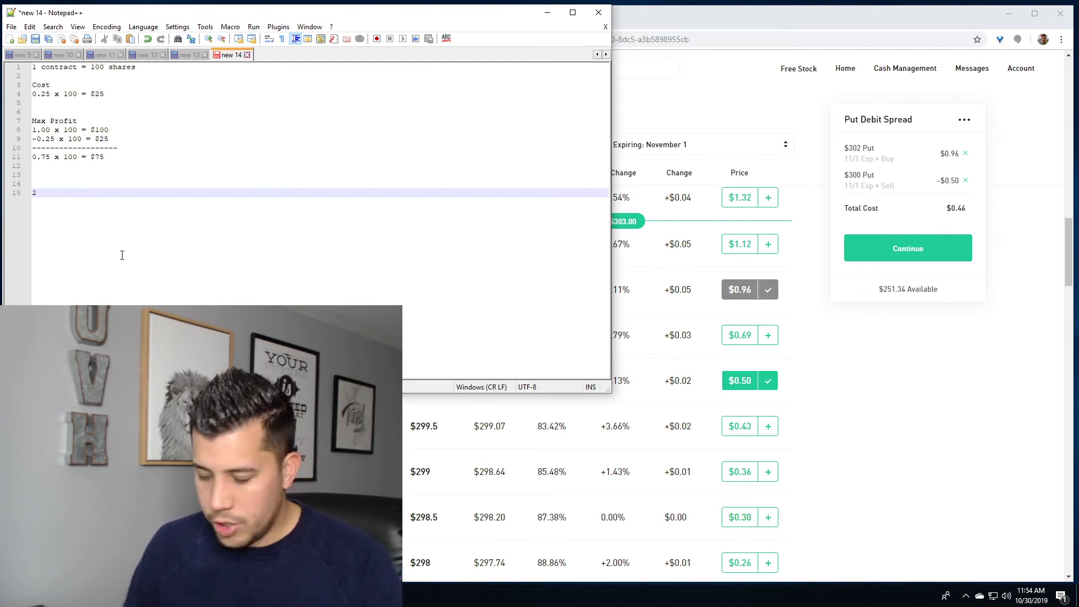
type("00")
key("Return")
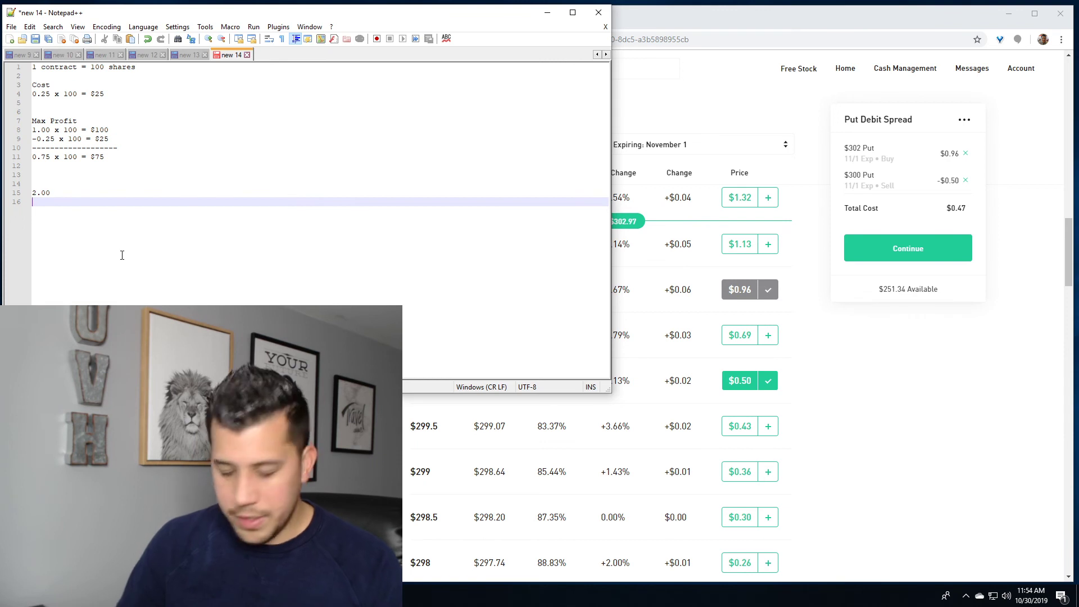
type("0")
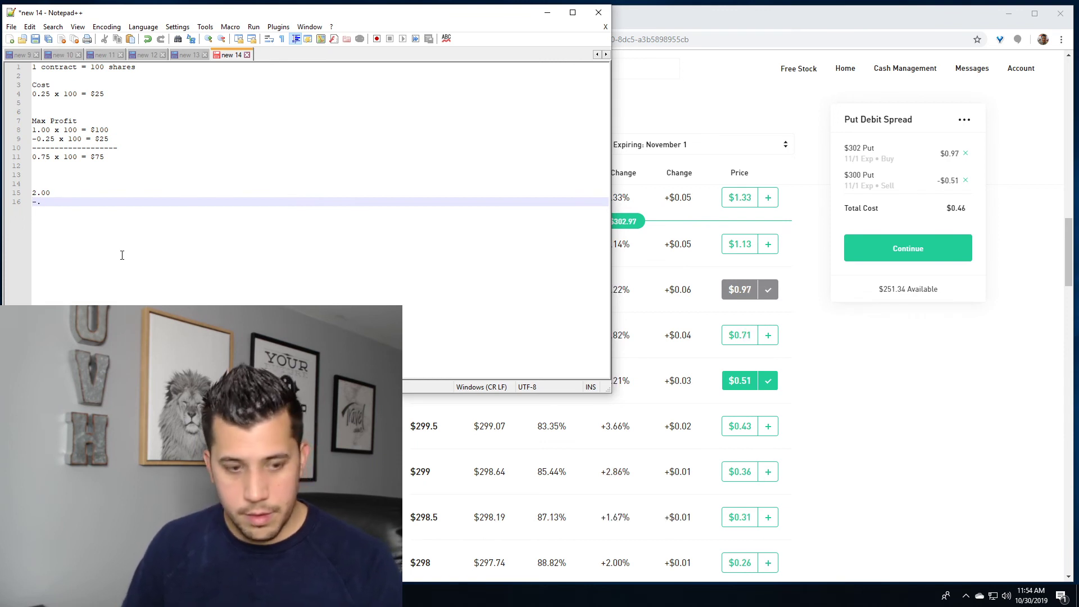
type(".4")
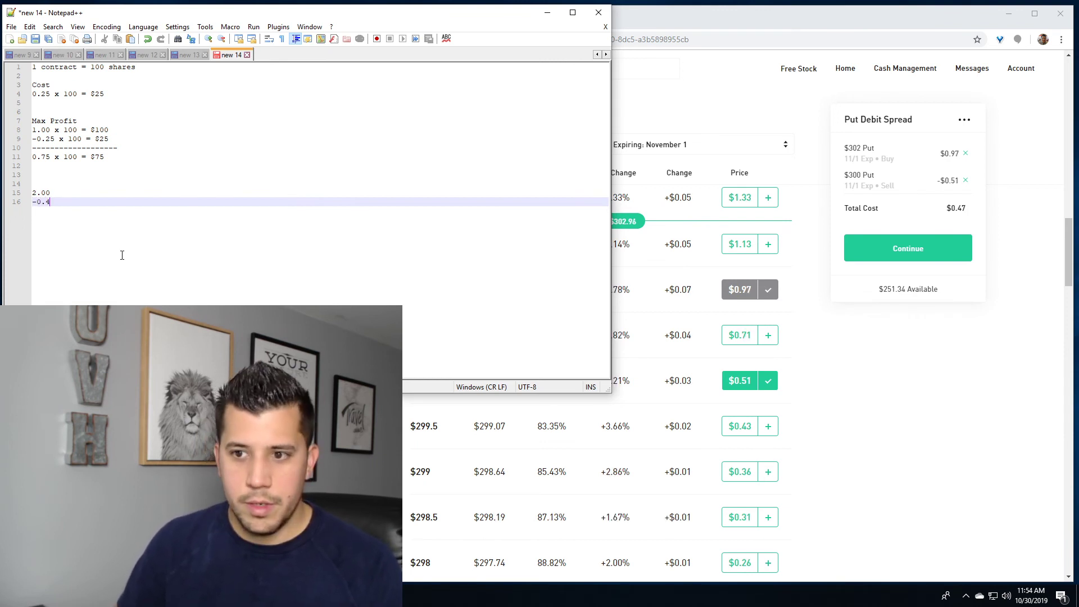
type("5")
key("Return")
type("-----")
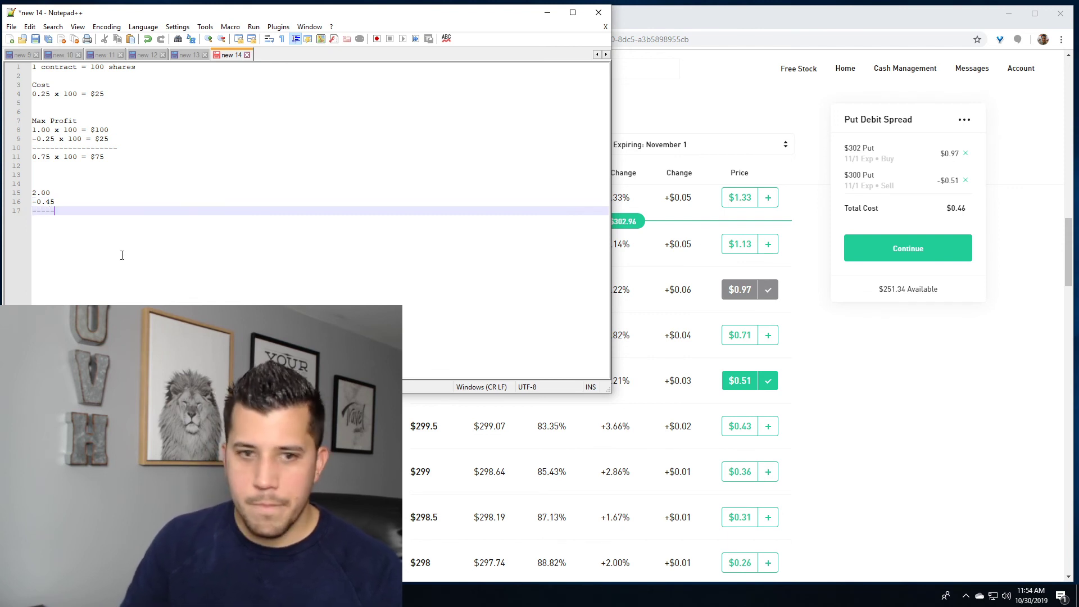
type("-")
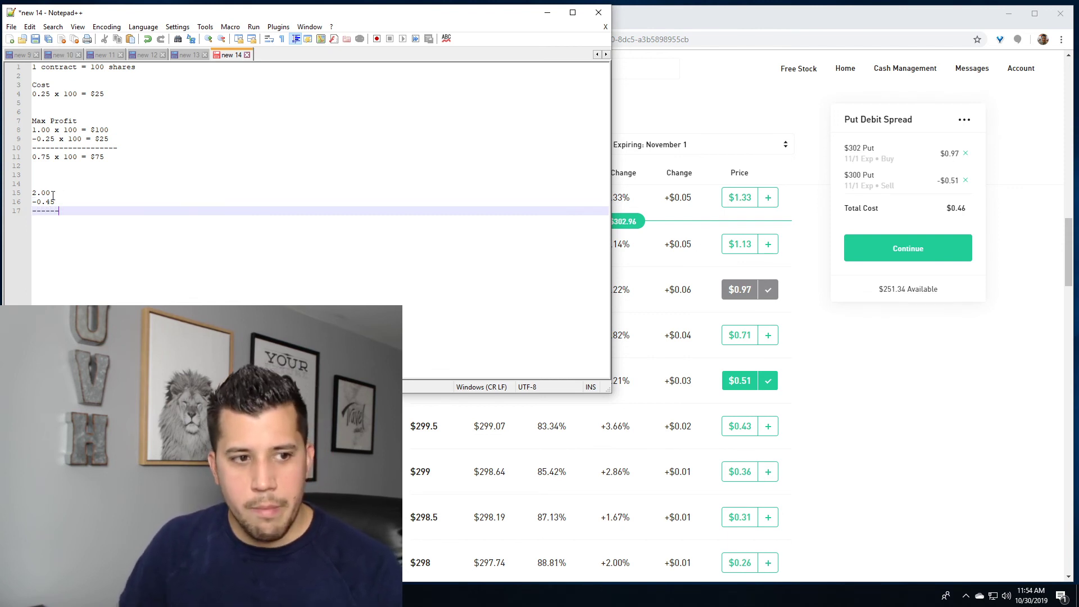
Complete the wider spread's maximum profit calculation below the dashed line with 1.55 x 100 = $155.
left_click_drag(51, 192, 33, 193)
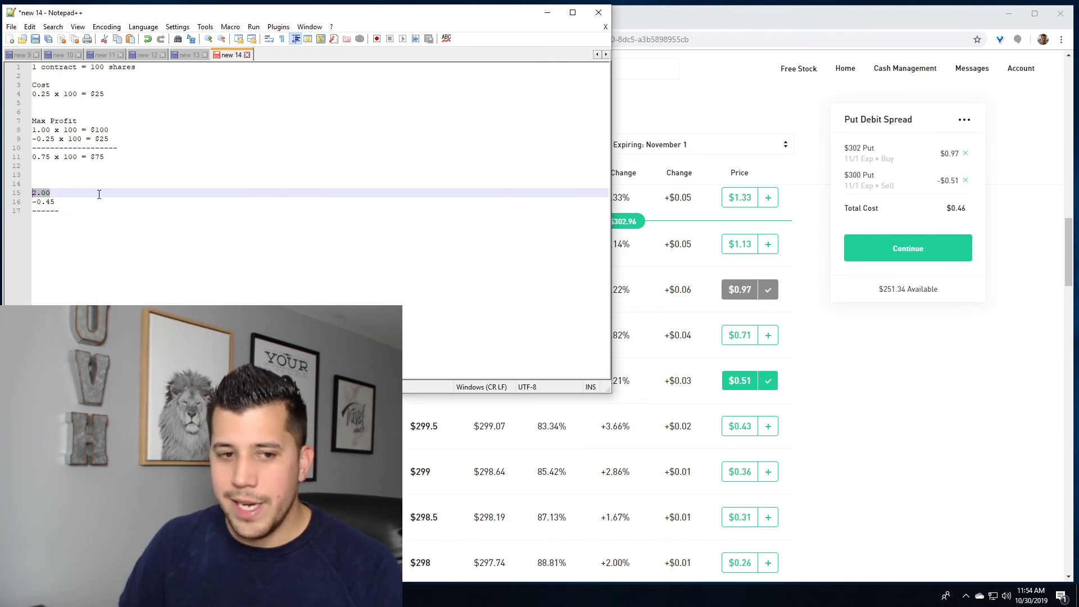
left_click(77, 200)
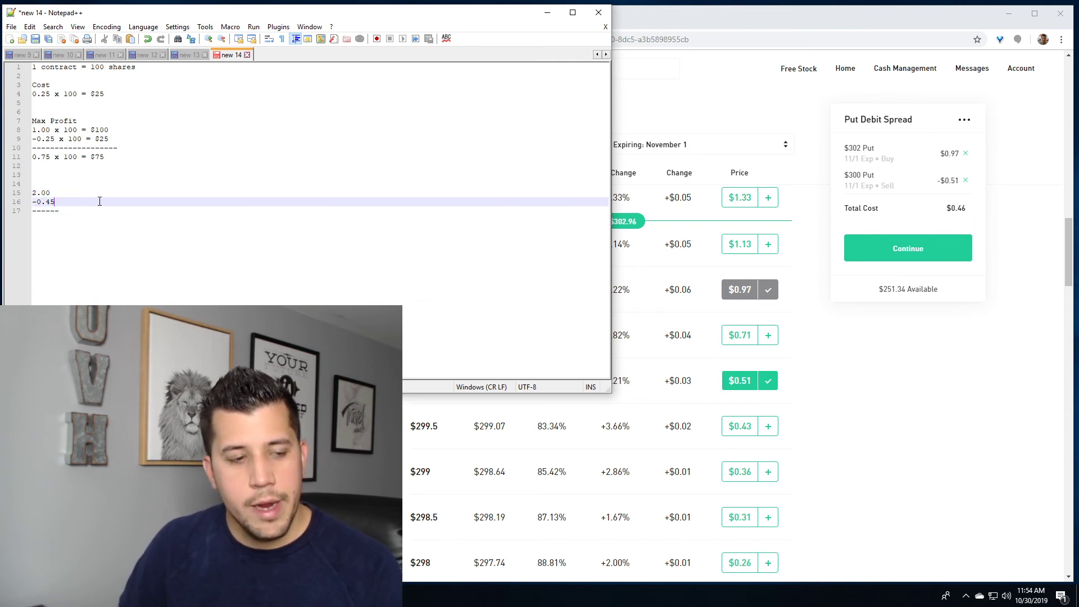
triple_click(87, 200)
left_click(106, 212)
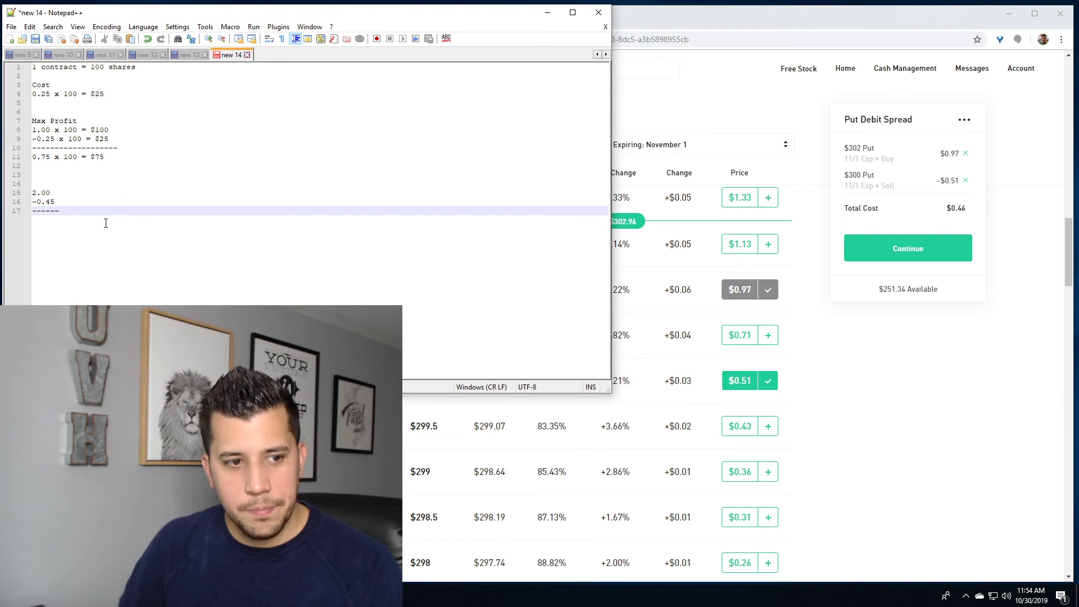
key("Return")
type("1")
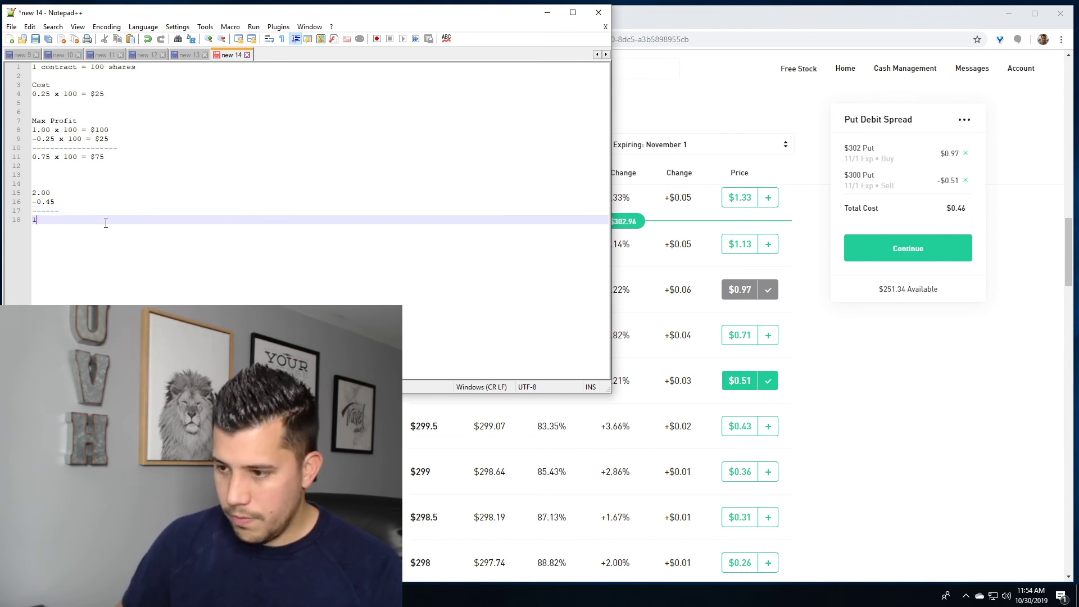
type(".55")
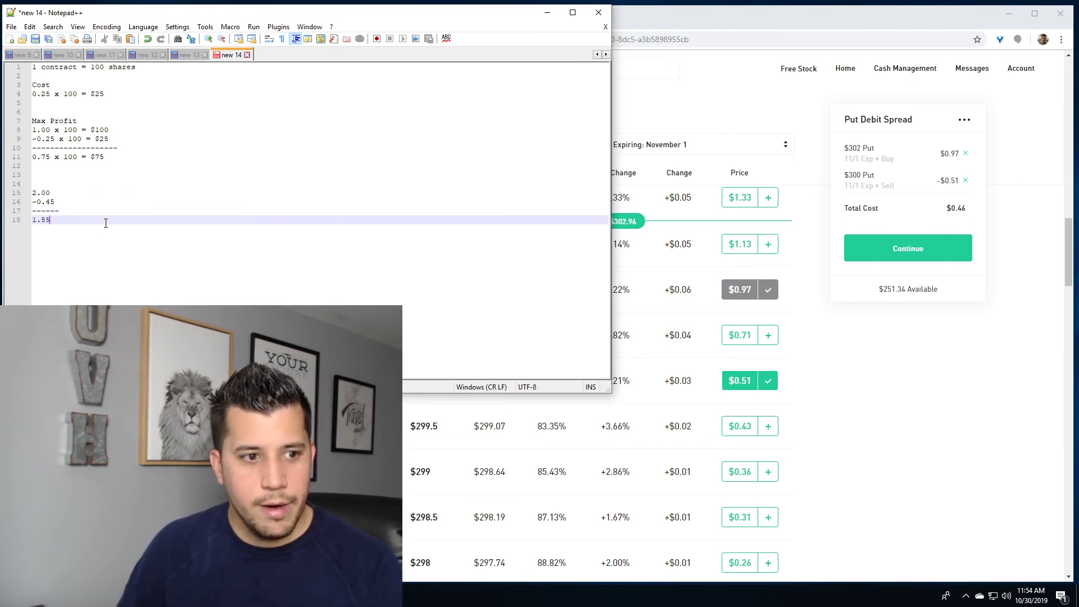
type(" x 100 ")
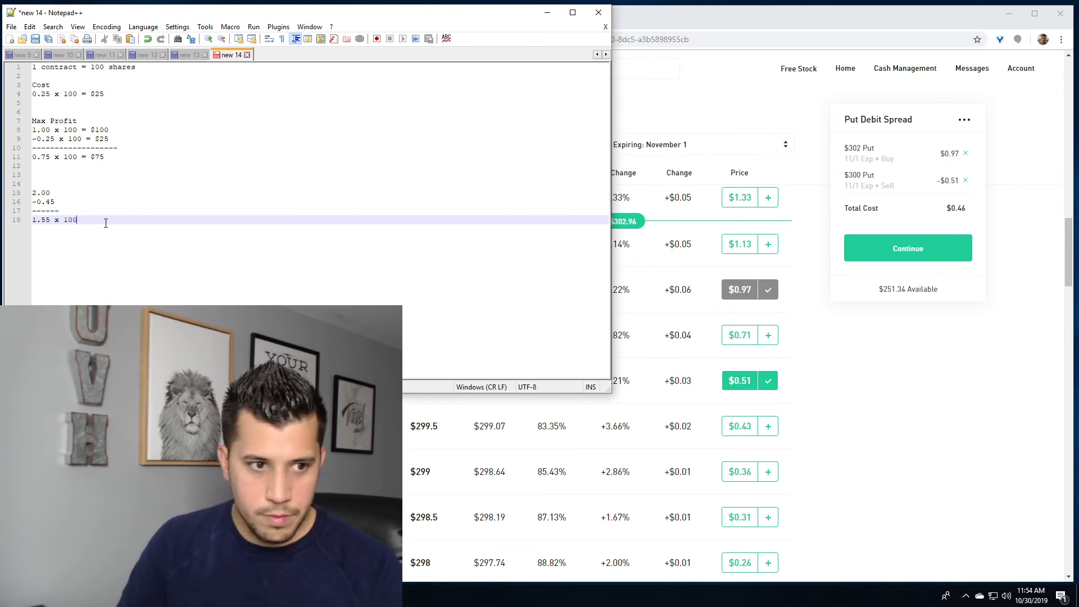
type("=")
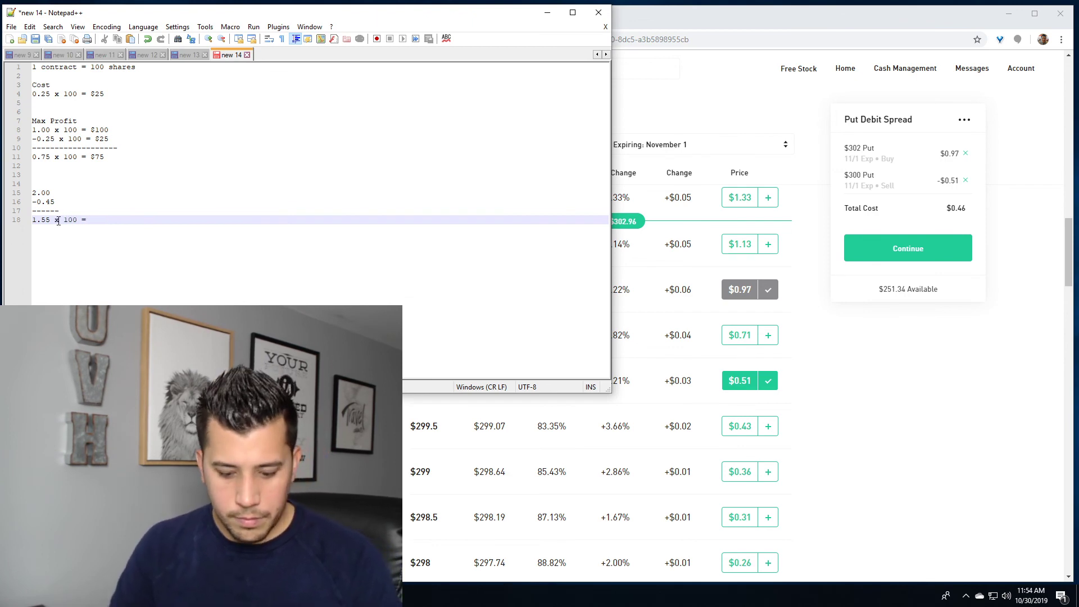
type(" $155")
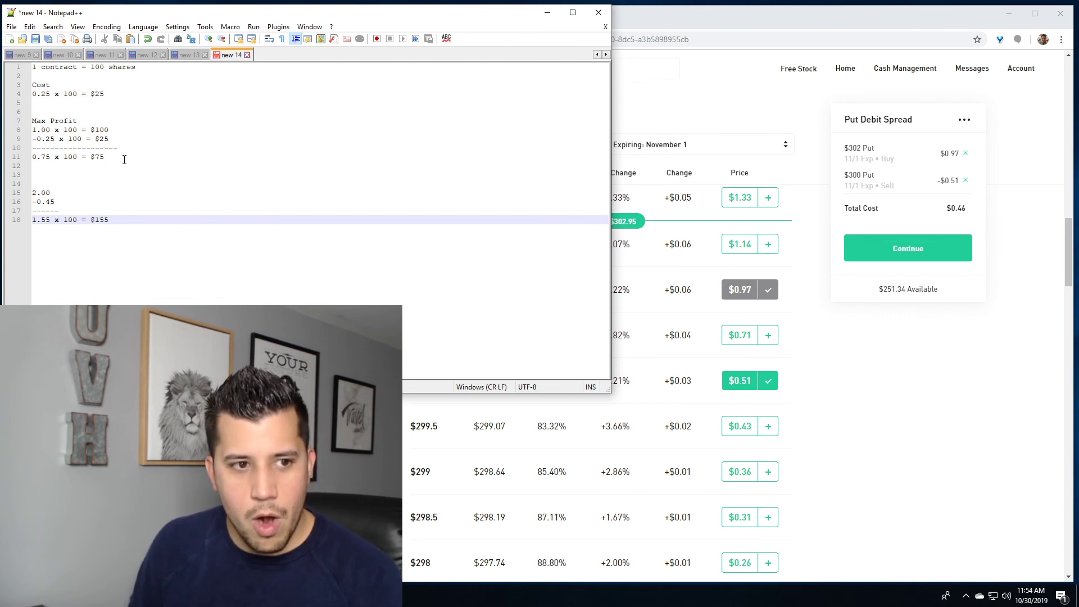
Compare the two spreads' cost and maximum profit figures in the notes, and return to the Robinhood SPY options chain.
double_click(101, 139)
left_click(140, 156)
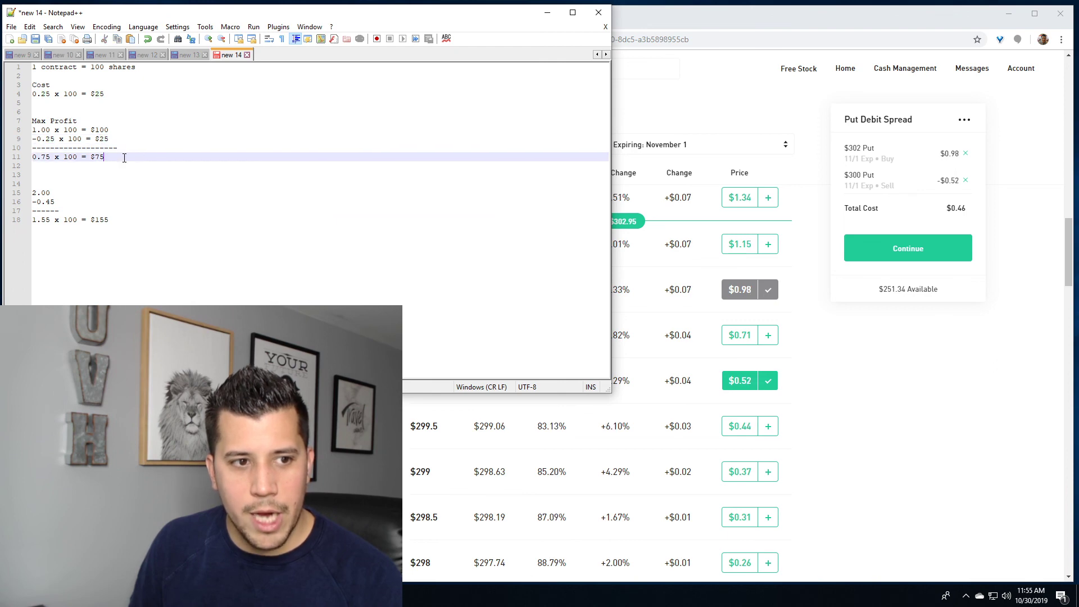
left_click(134, 175)
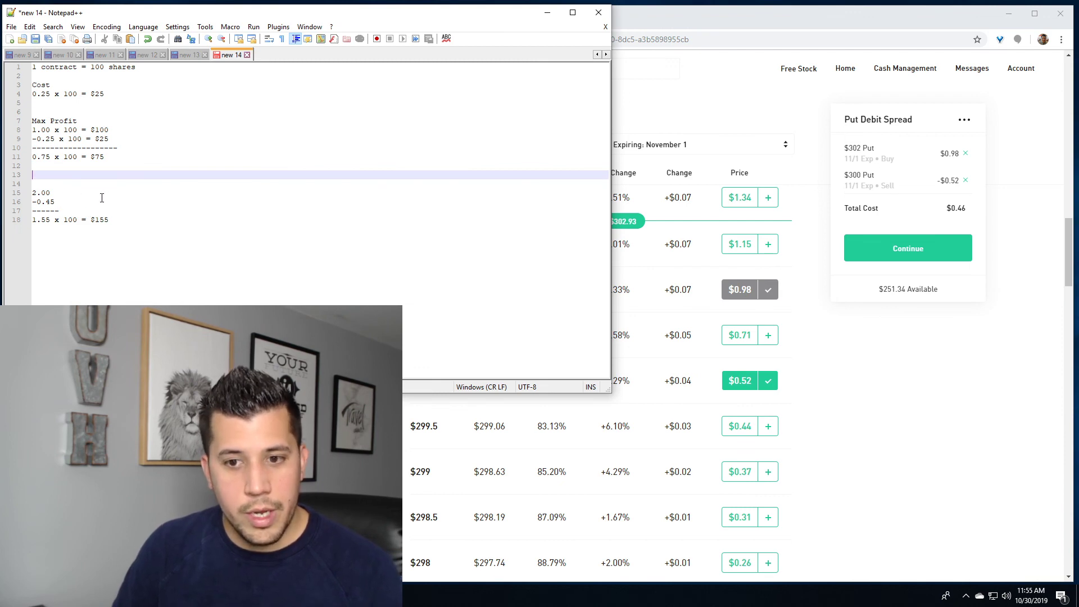
left_click_drag(63, 202, 37, 202)
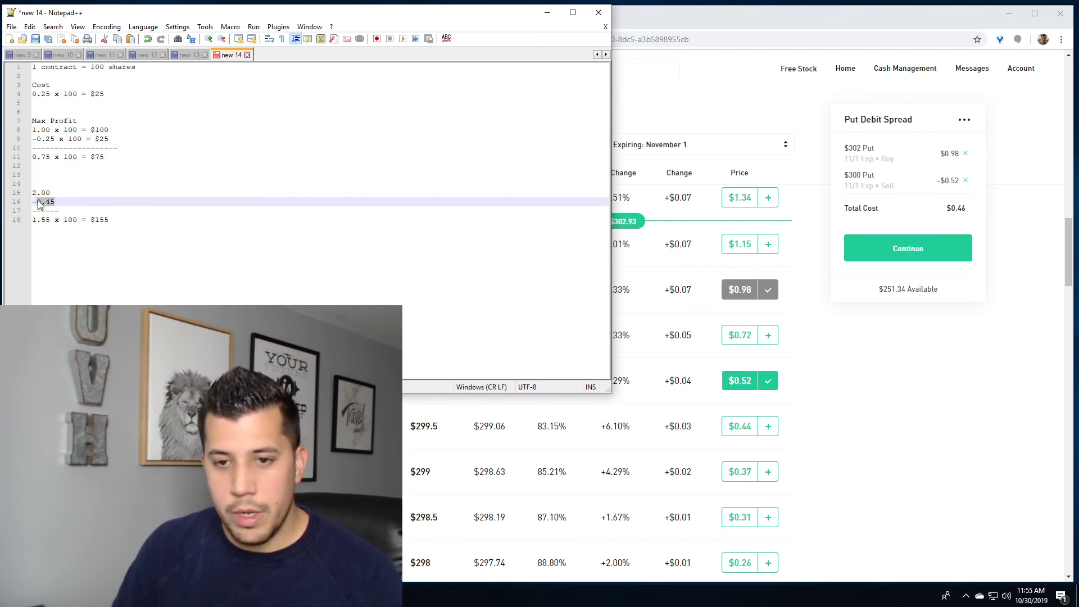
left_click(155, 212)
left_click(150, 218)
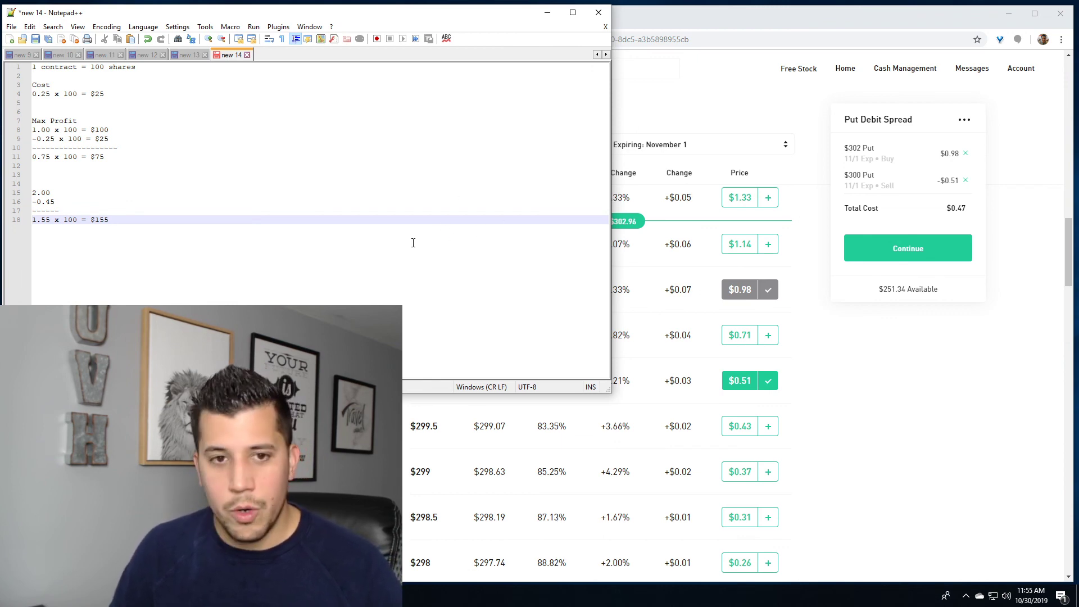
left_click(852, 385)
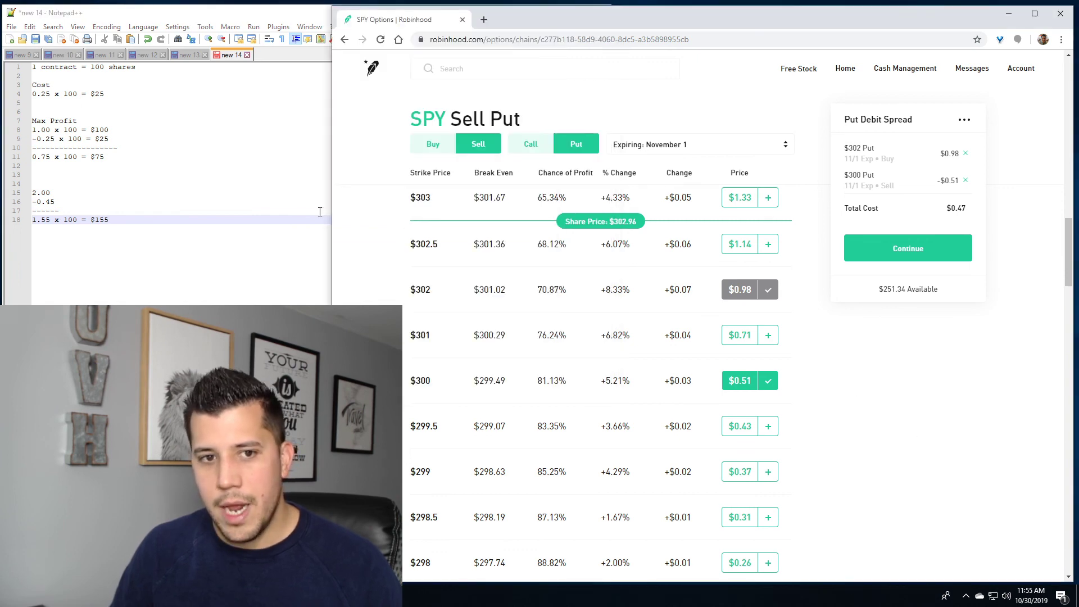